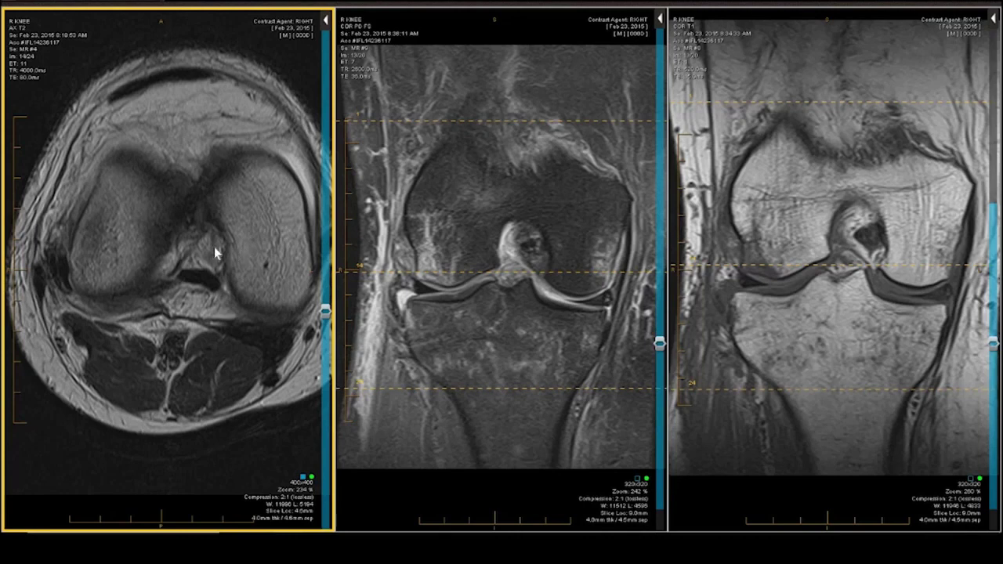
# - Page back and forth through the axial T2 knee slices, settling on image 17 of 24
pyautogui.scroll(-1, 213, 247)
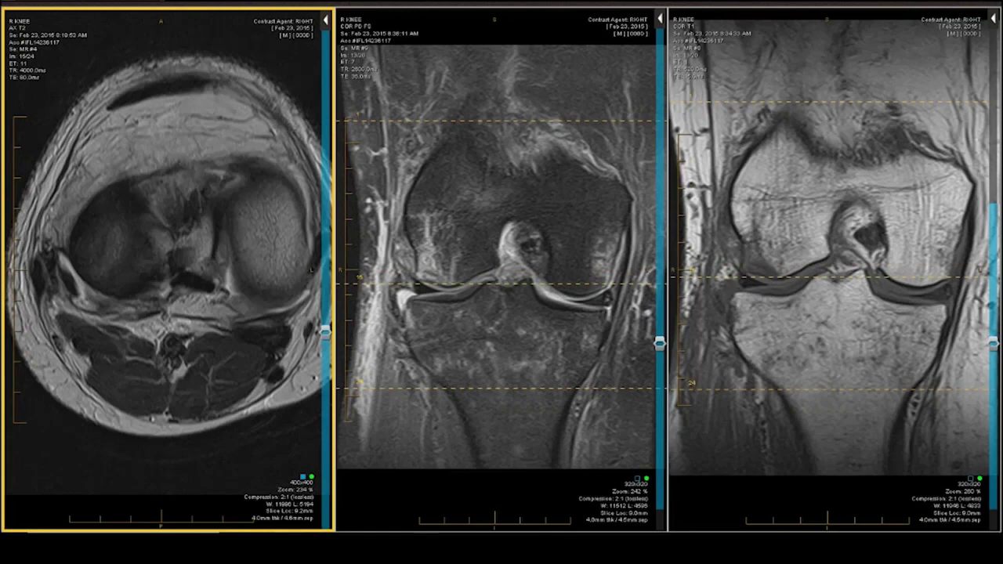
pyautogui.scroll(-2, 167, 242)
pyautogui.scroll(-1, 182, 149)
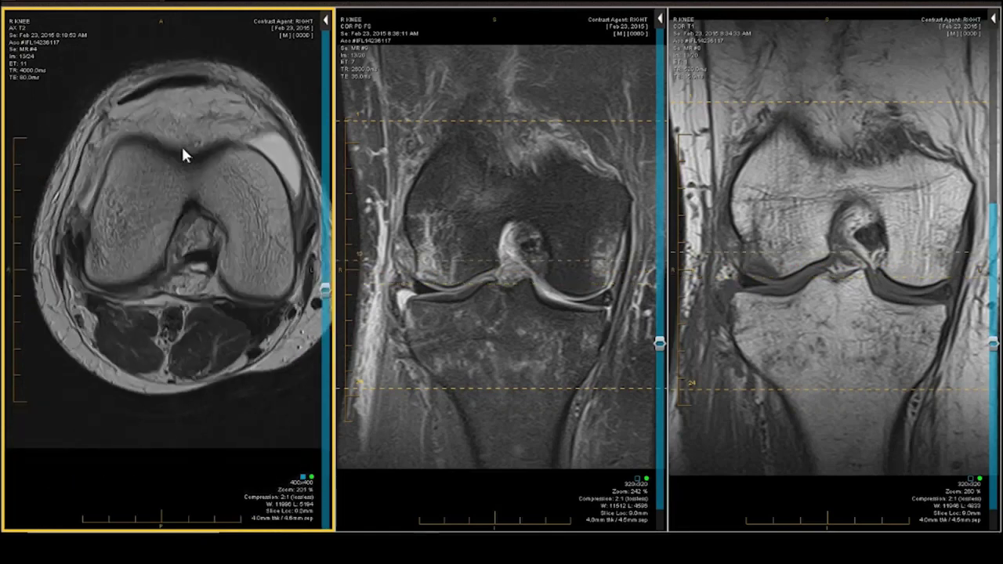
pyautogui.scroll(1, 183, 152)
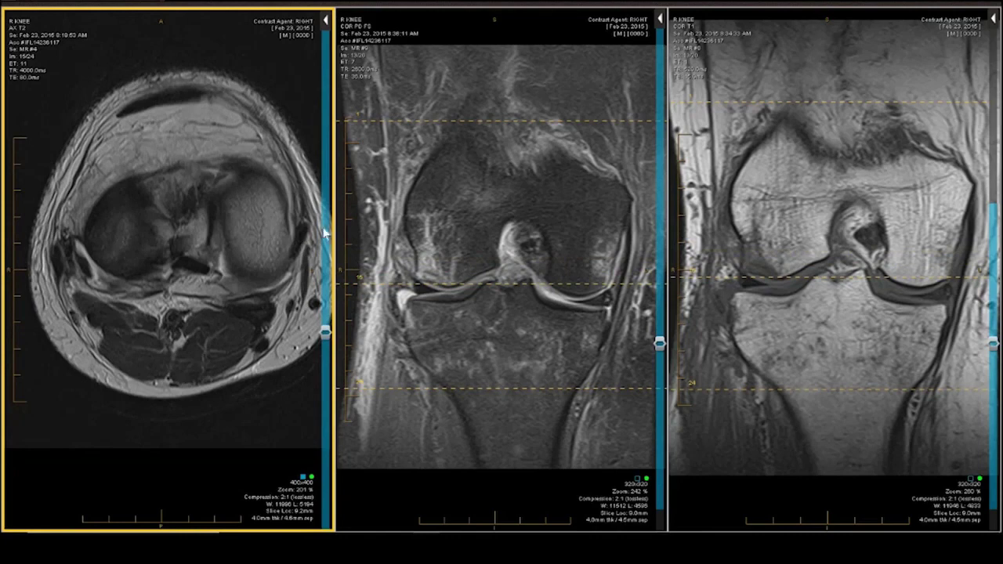
pyautogui.scroll(-1, 313, 244)
pyautogui.scroll(-2, 311, 233)
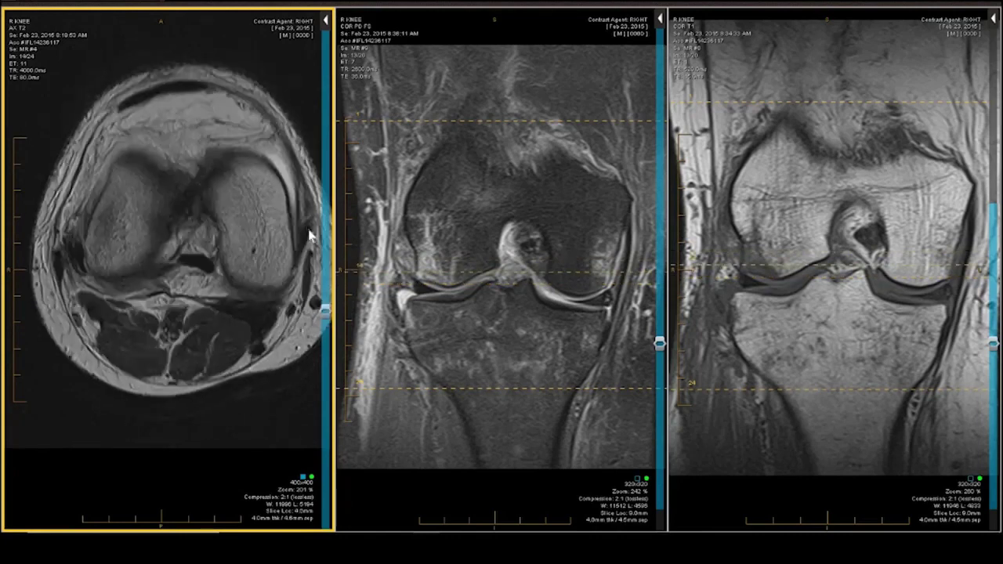
pyautogui.scroll(3, 311, 235)
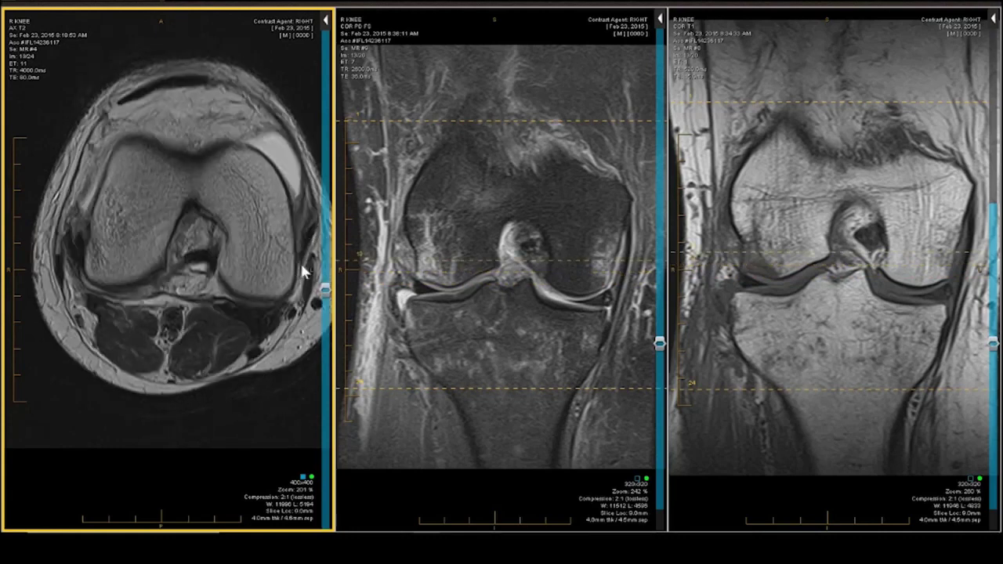
pyautogui.scroll(-1, 299, 283)
pyautogui.scroll(-2, 294, 293)
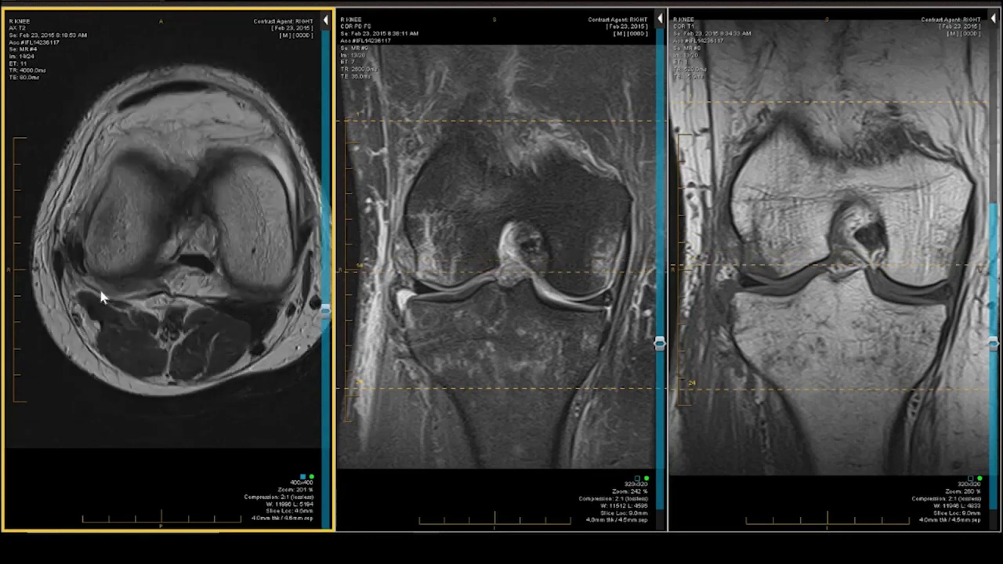
pyautogui.scroll(-1, 100, 296)
pyautogui.scroll(-2, 101, 296)
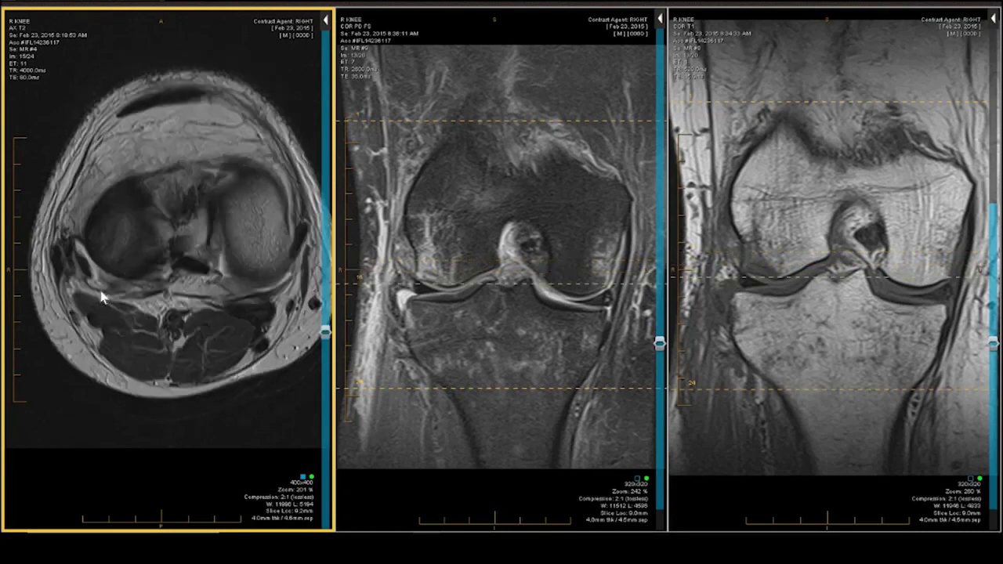
pyautogui.scroll(1, 101, 296)
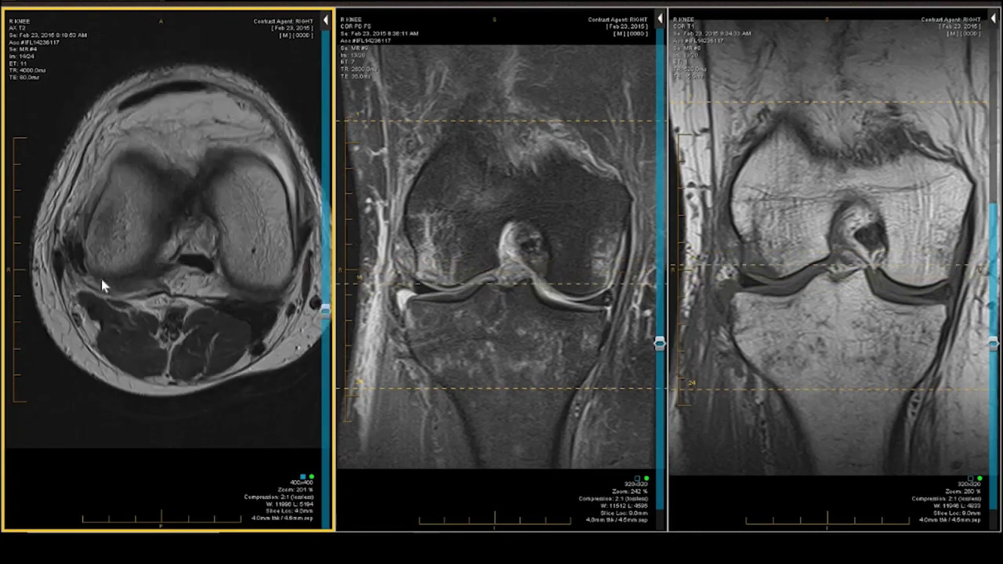
pyautogui.scroll(-5, 102, 282)
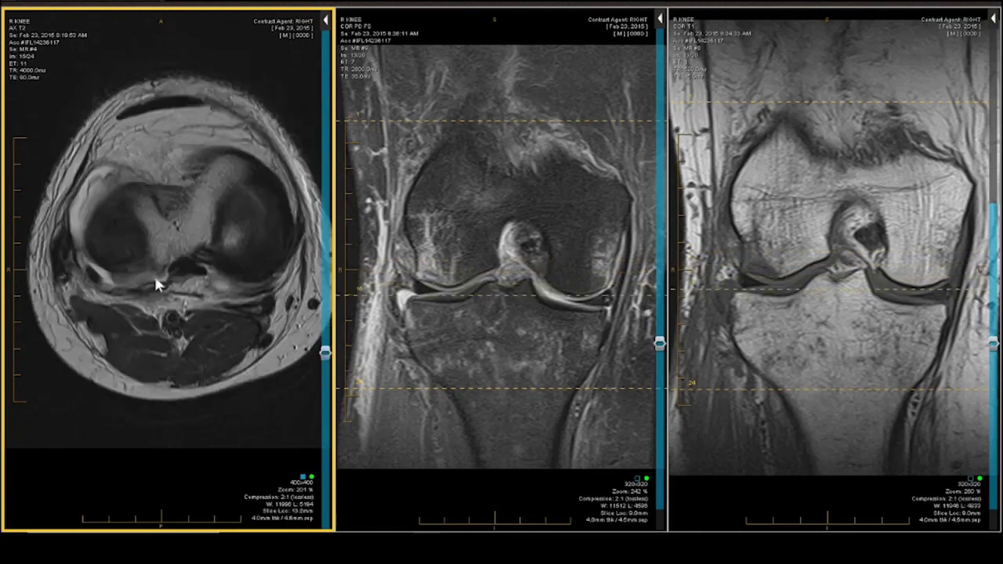
pyautogui.scroll(1, 156, 285)
pyautogui.scroll(2, 150, 270)
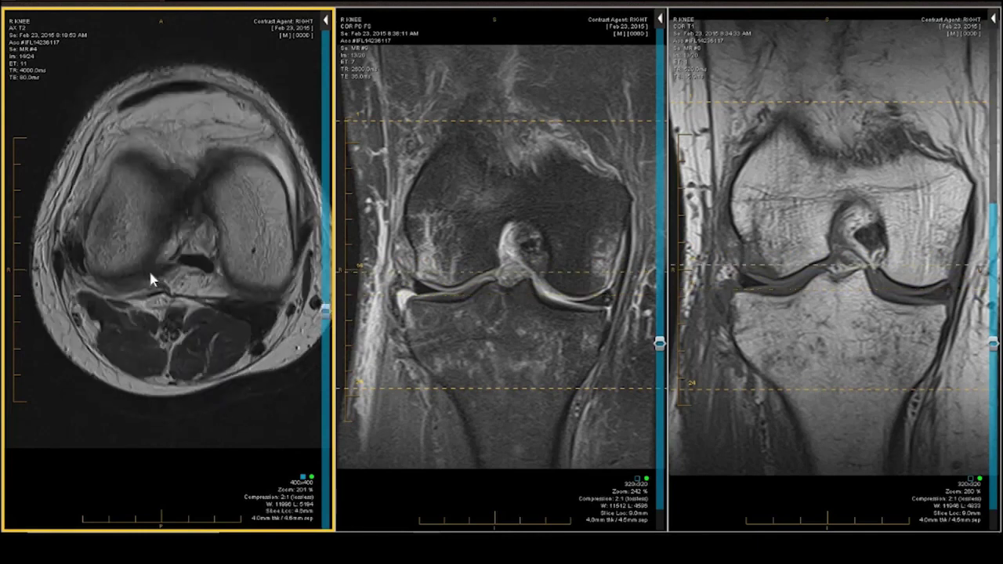
pyautogui.scroll(-1, 149, 263)
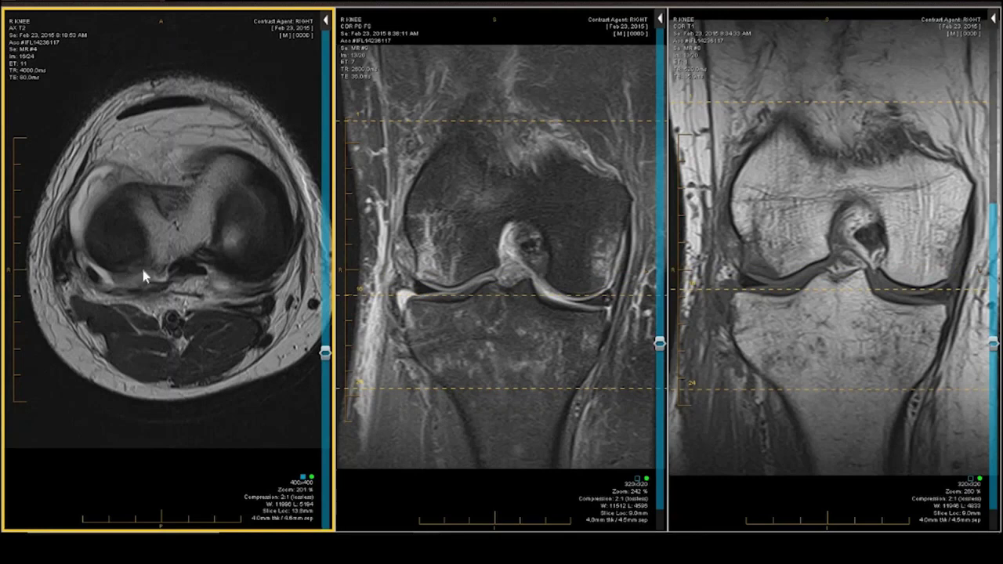
pyautogui.scroll(3, 142, 270)
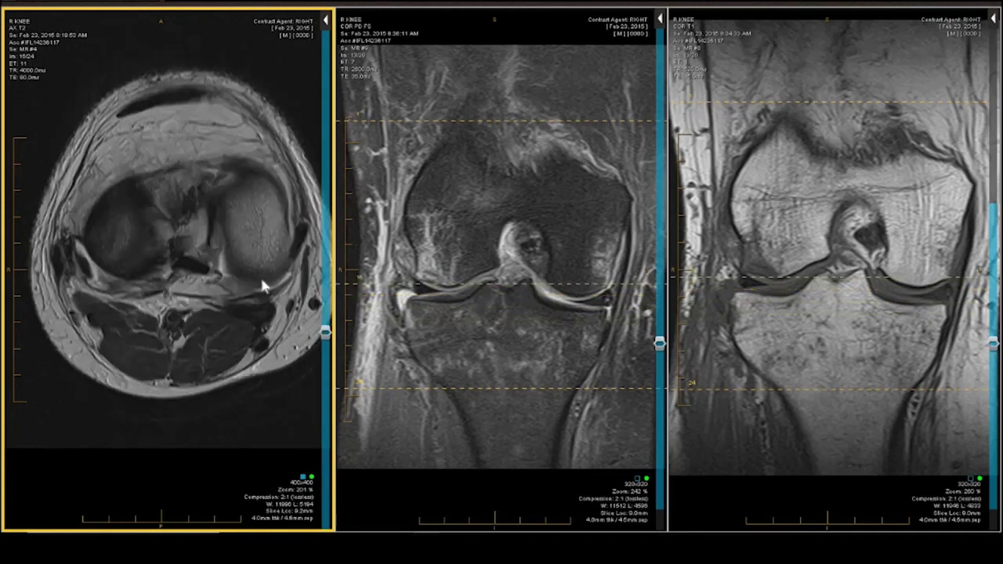
pyautogui.scroll(-3, 261, 278)
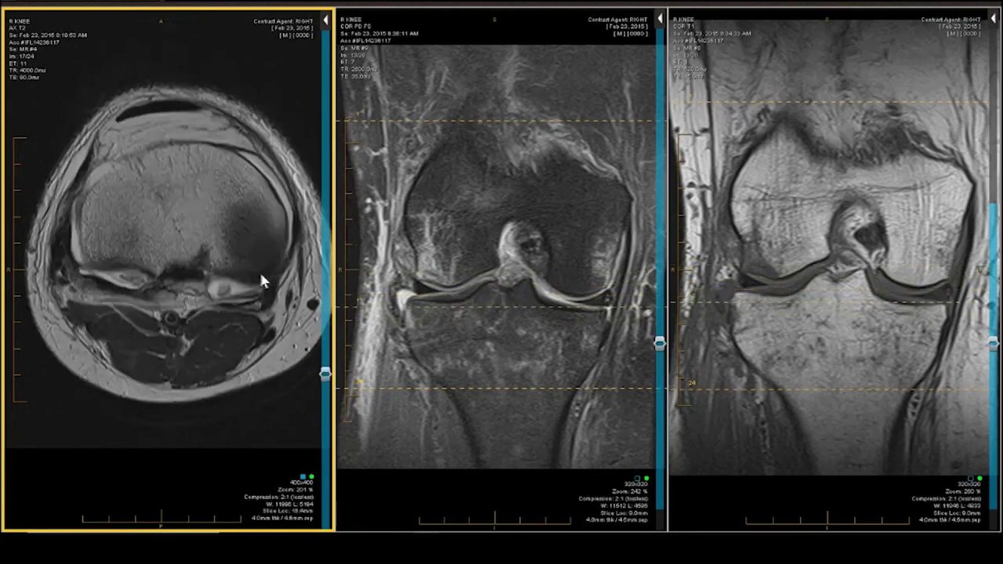
pyautogui.scroll(1, 261, 279)
# - From the coronal T1 view, step the linked coronal stacks to femoral condyle slices near 18–19 mm
pyautogui.click(800, 292)
pyautogui.scroll(-5, 801, 292)
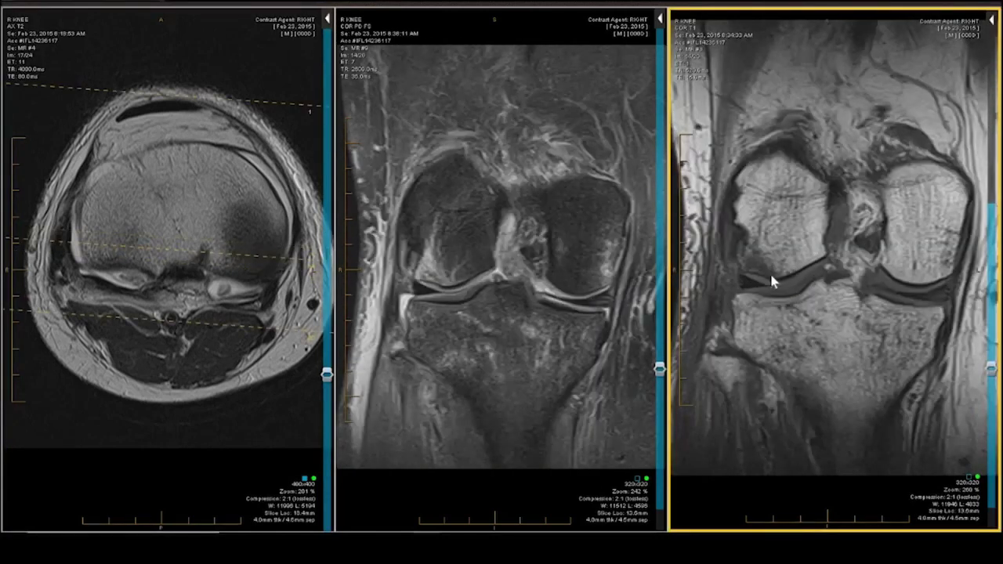
pyautogui.scroll(4, 769, 278)
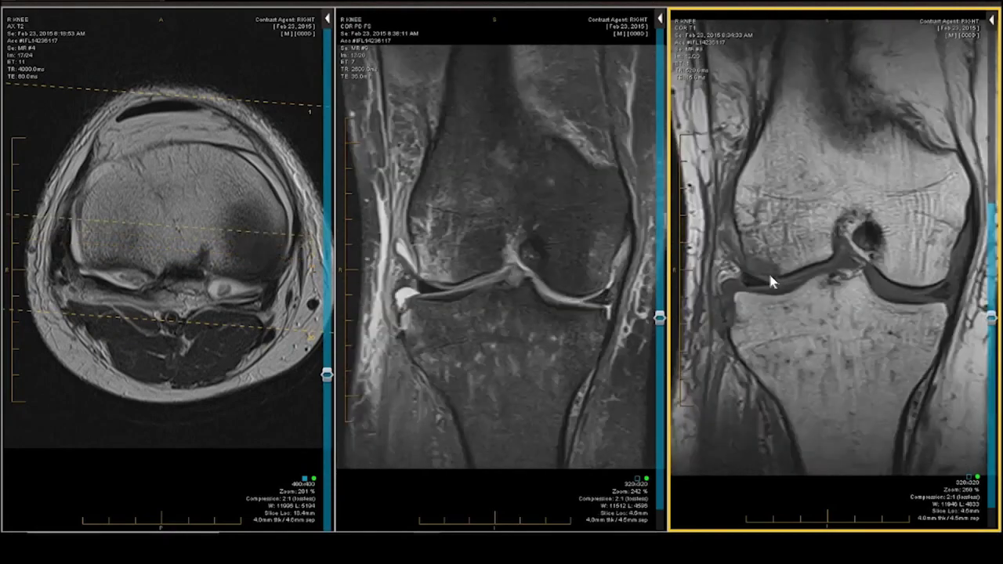
pyautogui.scroll(-4, 768, 271)
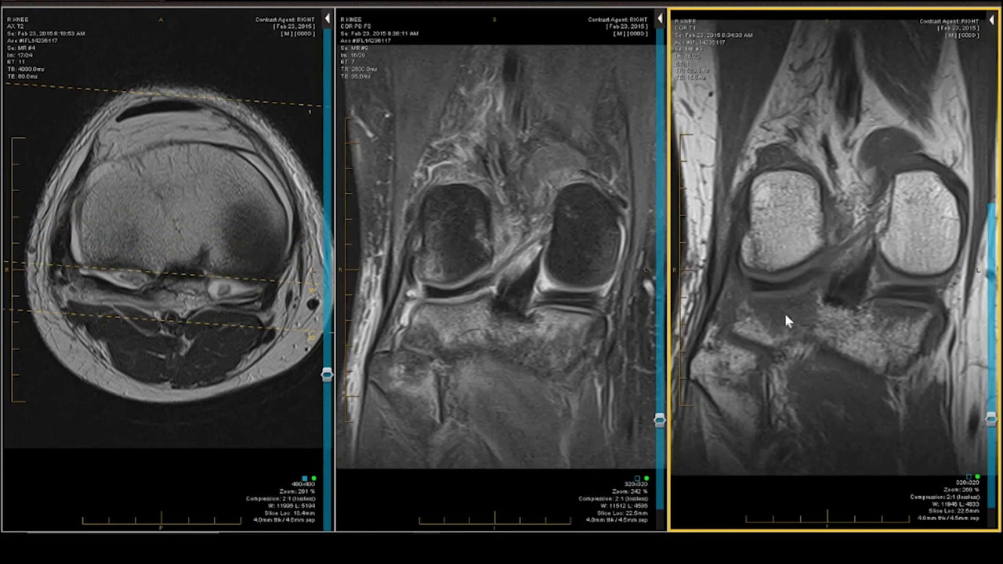
pyautogui.scroll(5, 785, 314)
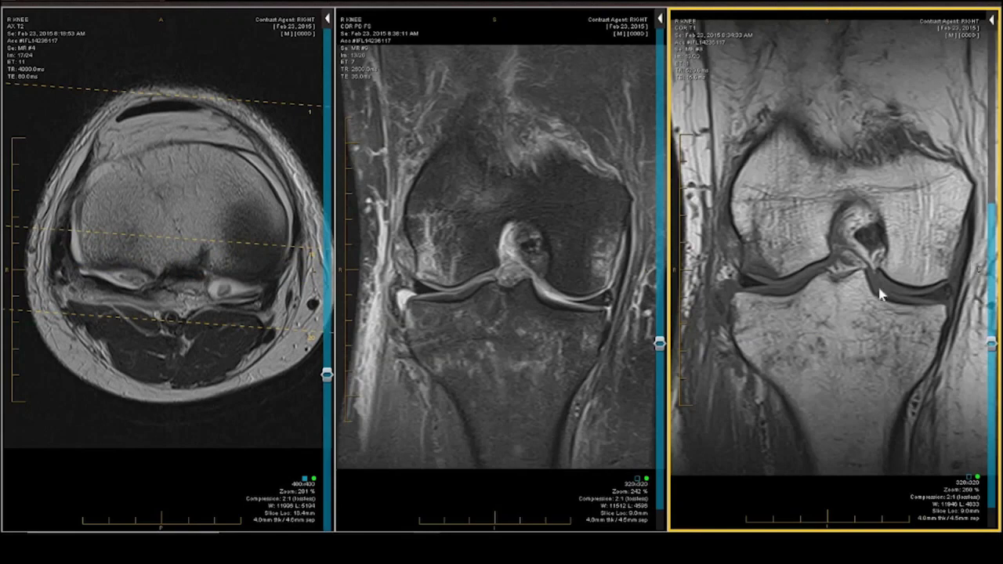
pyautogui.scroll(2, 832, 289)
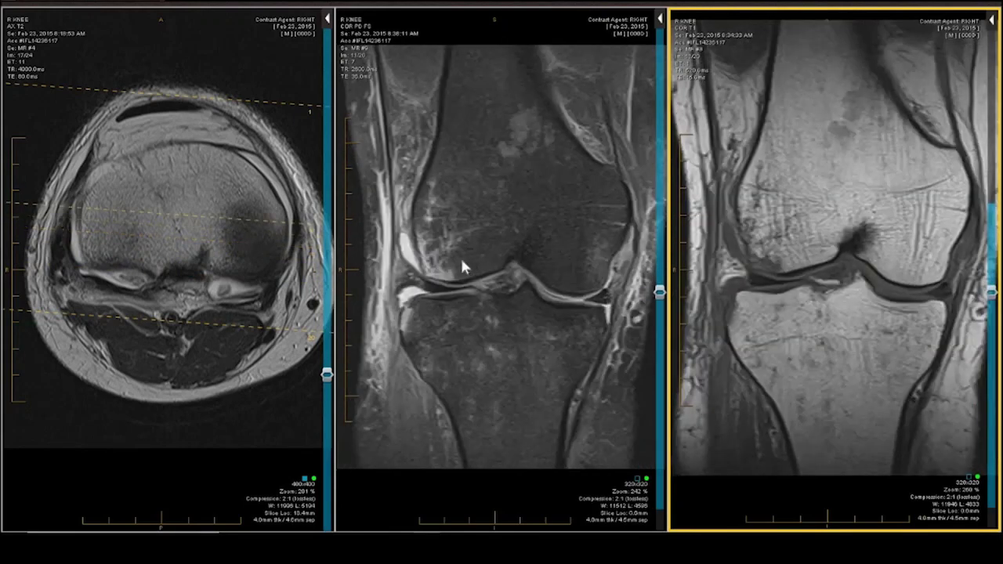
pyautogui.scroll(-4, 460, 256)
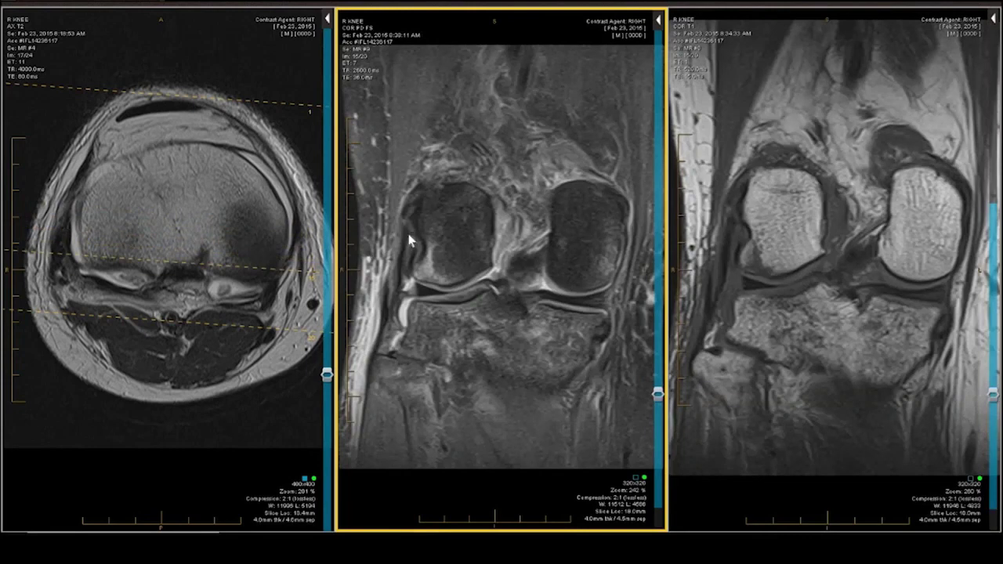
# - Move the coronal stacks to 22.5 mm, then page the axial T2 back to image 15 of 24
pyautogui.scroll(-1, 404, 232)
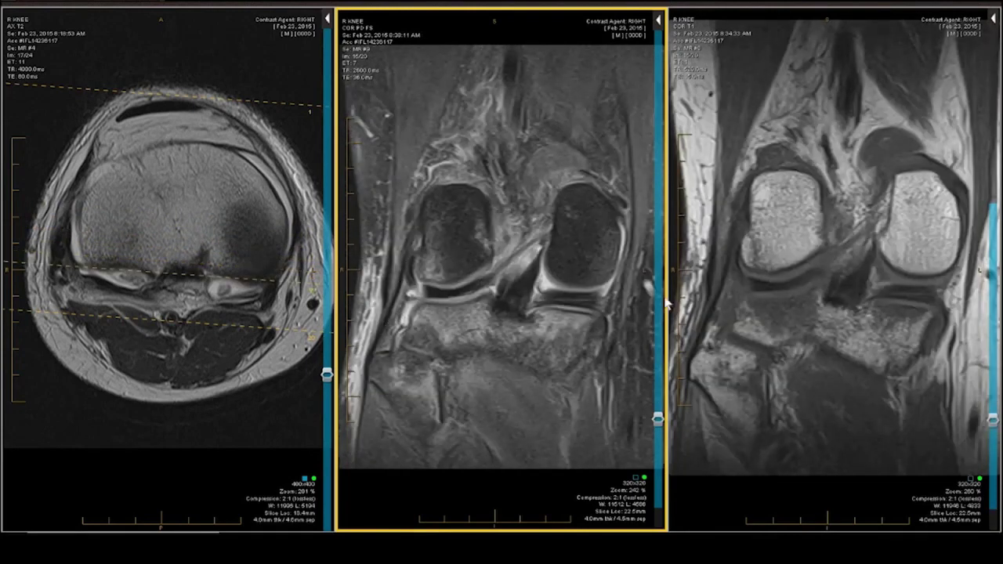
pyautogui.click(75, 235)
pyautogui.scroll(1, 71, 250)
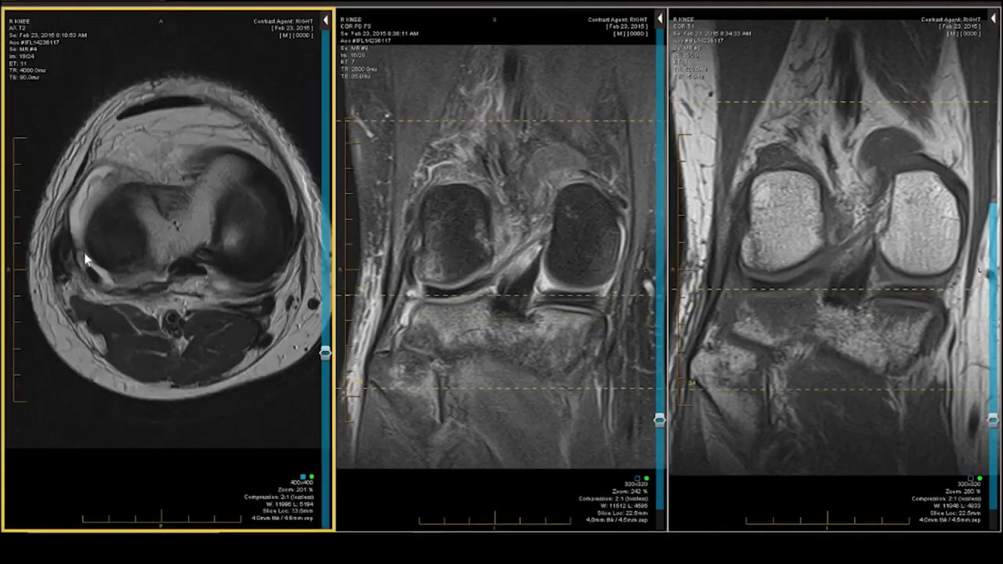
pyautogui.scroll(2, 75, 258)
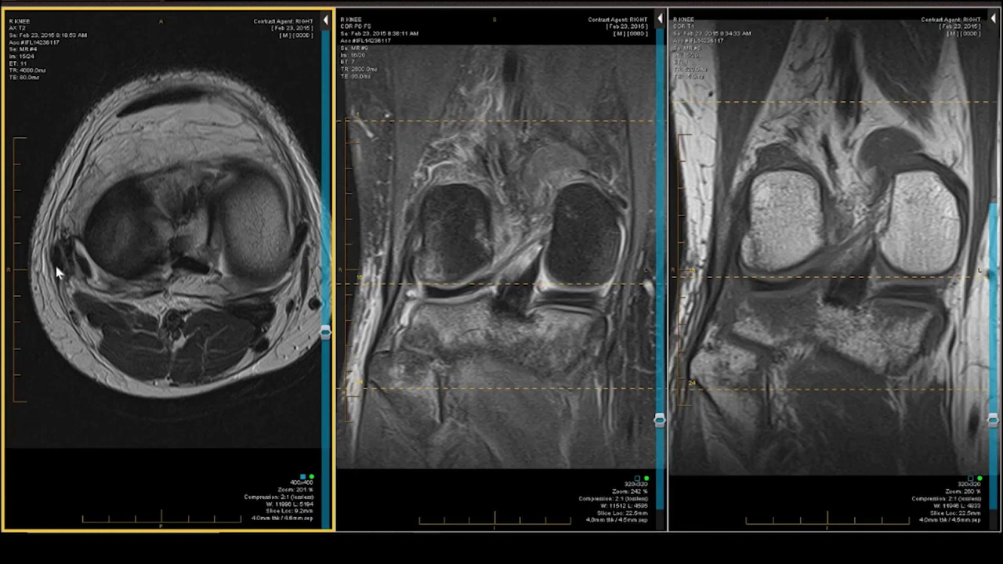
# - Page the linked coronal series to the 27.0 mm slice showing rounded femoral condyles
pyautogui.click(406, 273)
pyautogui.scroll(6, 396, 290)
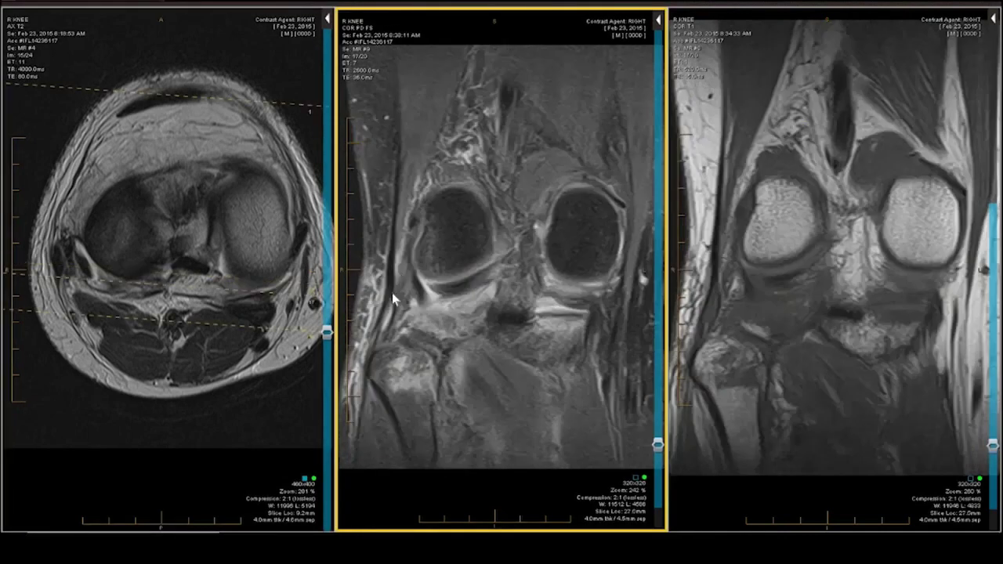
pyautogui.scroll(-7, 385, 310)
pyautogui.click(861, 332)
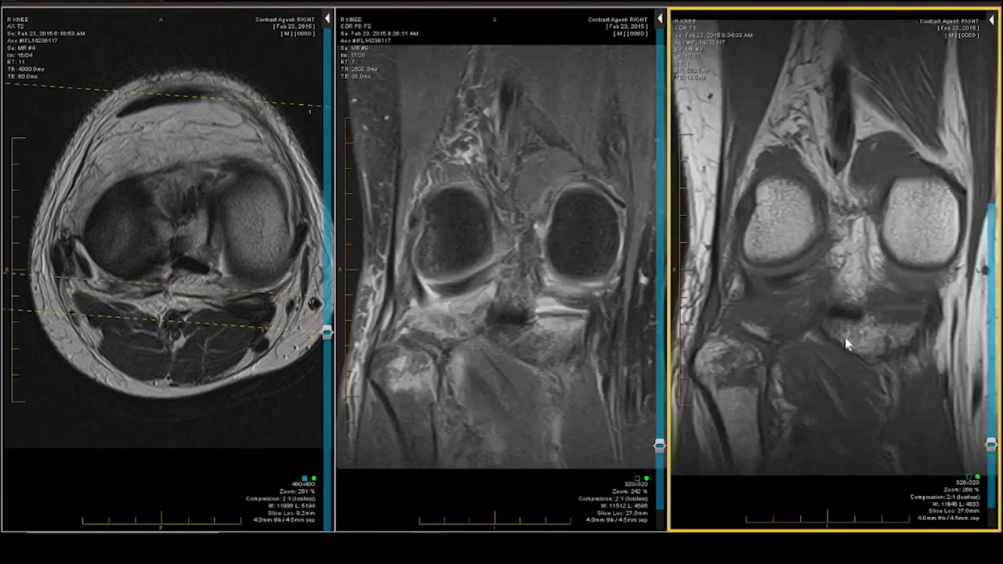
pyautogui.scroll(-3, 844, 338)
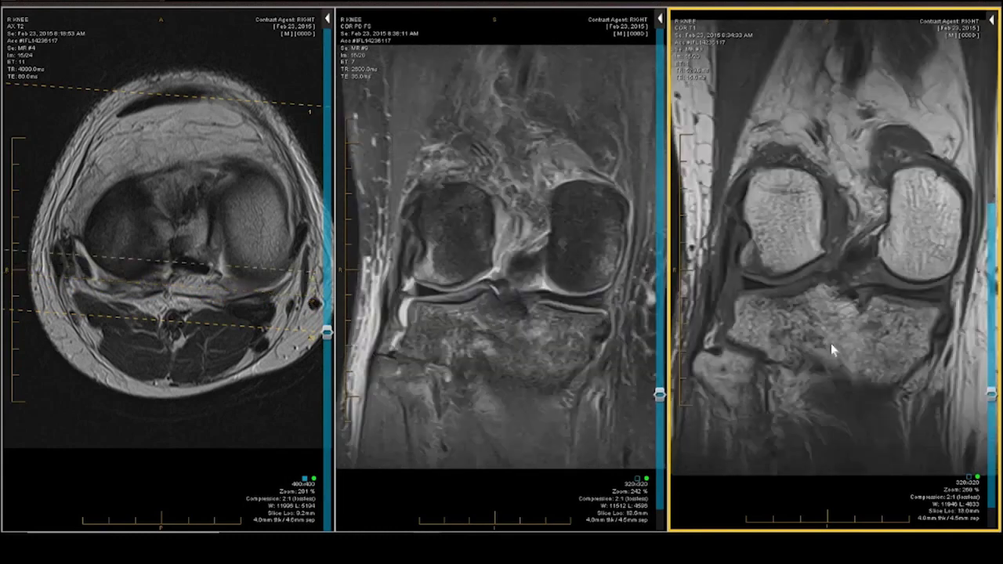
pyautogui.scroll(3, 830, 343)
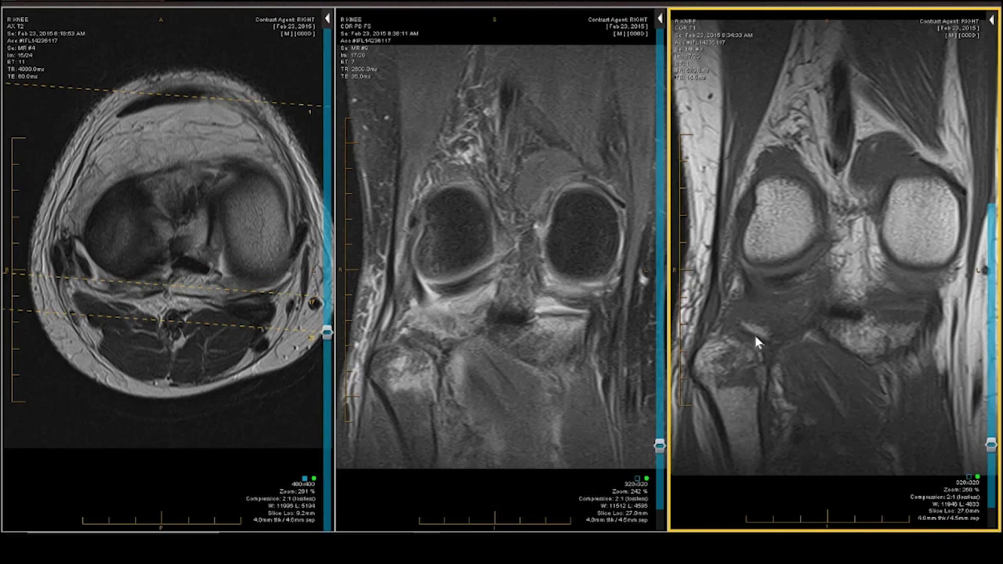
# - From the coronal PD fat-sat view, page the linked coronal slices anteriorly to about 13.6 mm
pyautogui.click(616, 311)
pyautogui.scroll(1, 616, 312)
pyautogui.scroll(2, 616, 311)
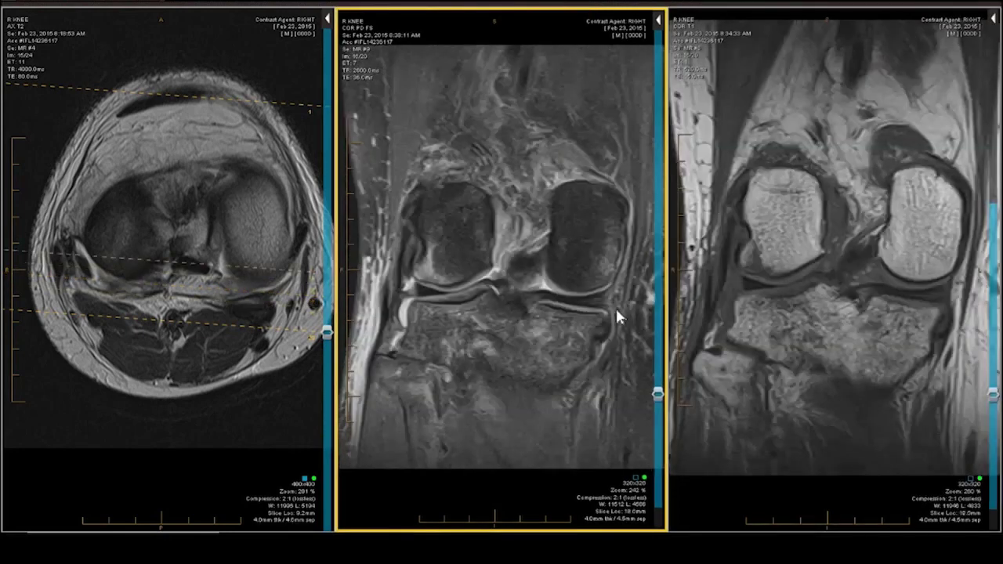
pyautogui.scroll(2, 616, 313)
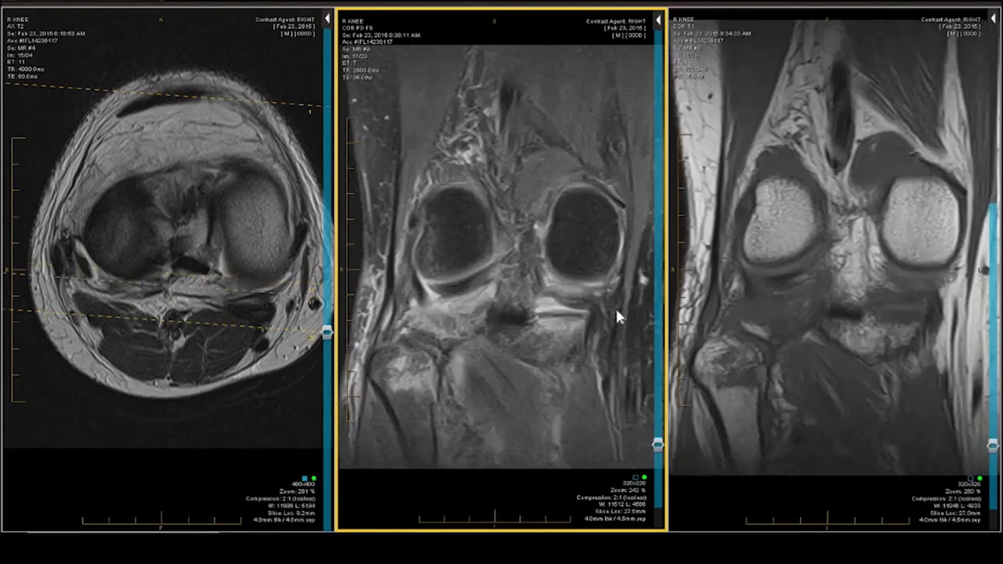
pyautogui.scroll(3, 600, 305)
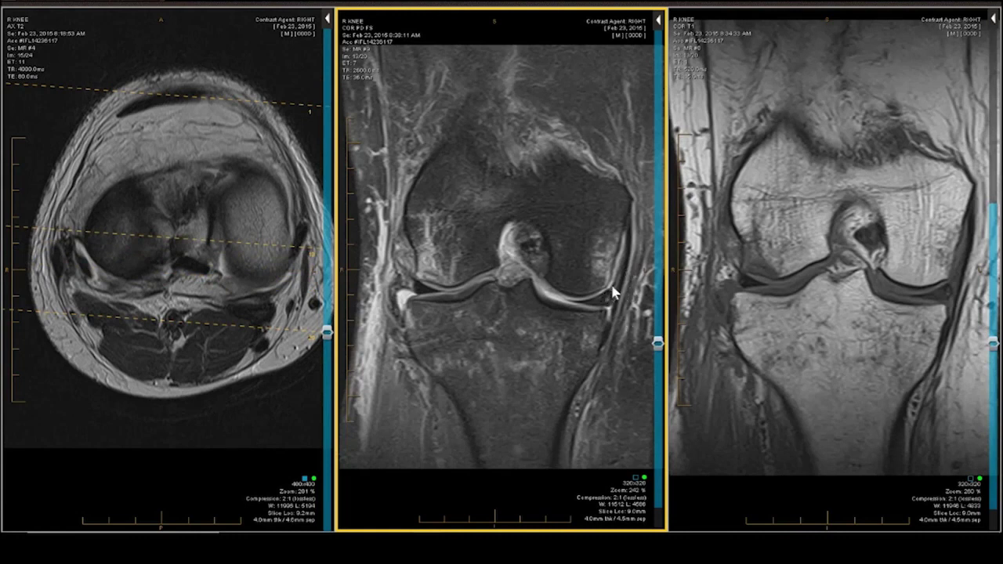
pyautogui.scroll(-3, 616, 326)
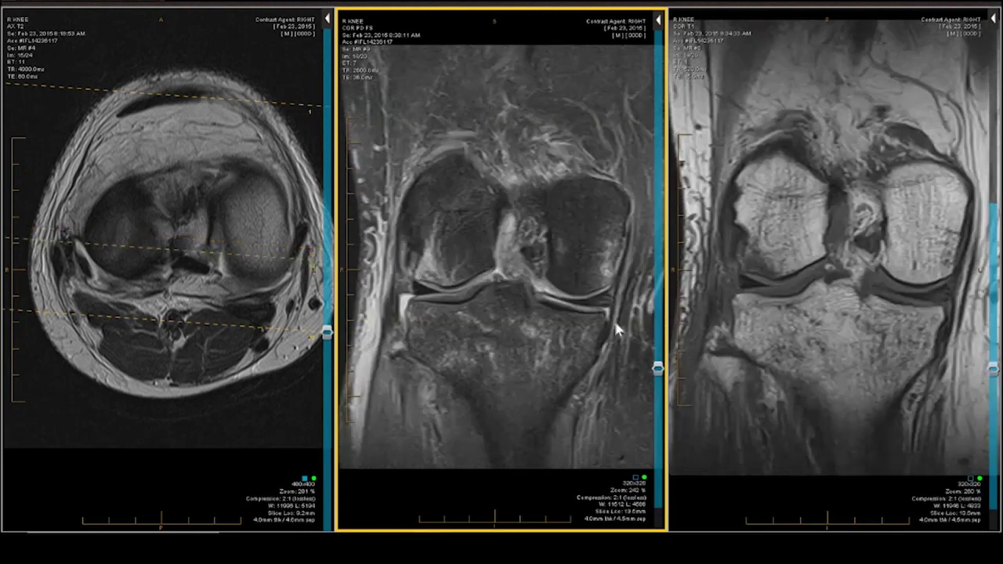
pyautogui.scroll(3, 616, 327)
pyautogui.scroll(-5, 615, 321)
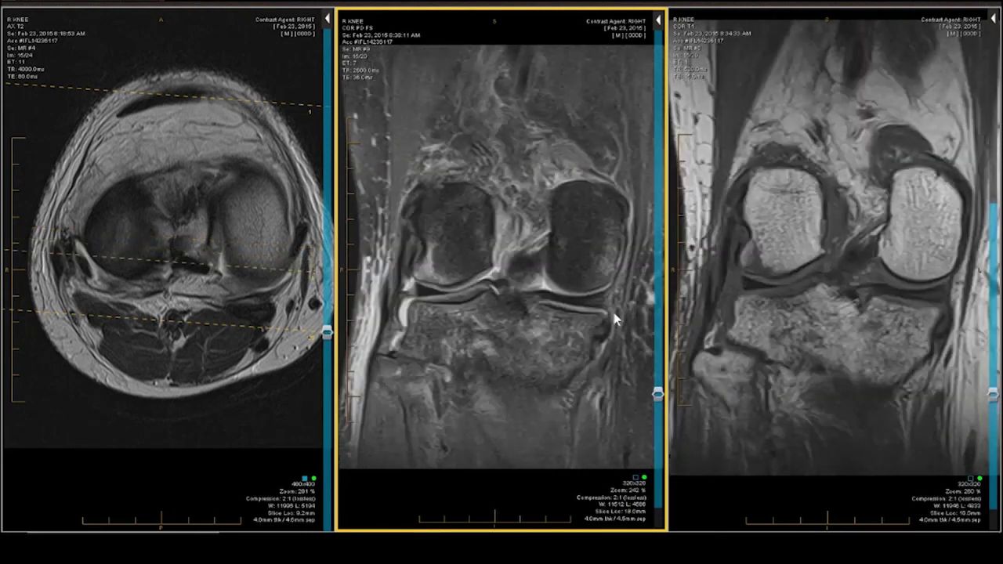
pyautogui.scroll(1, 611, 316)
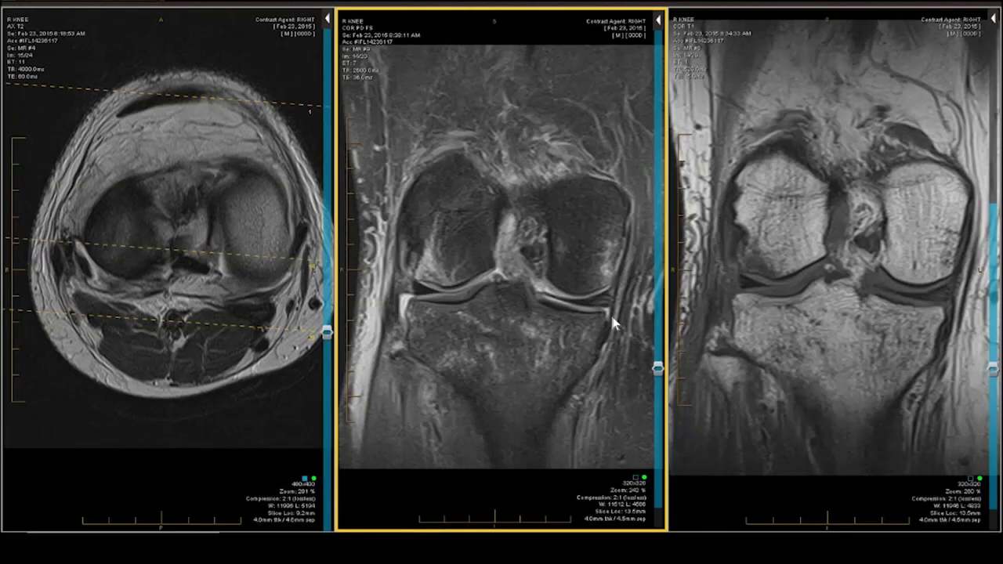
pyautogui.scroll(1, 610, 312)
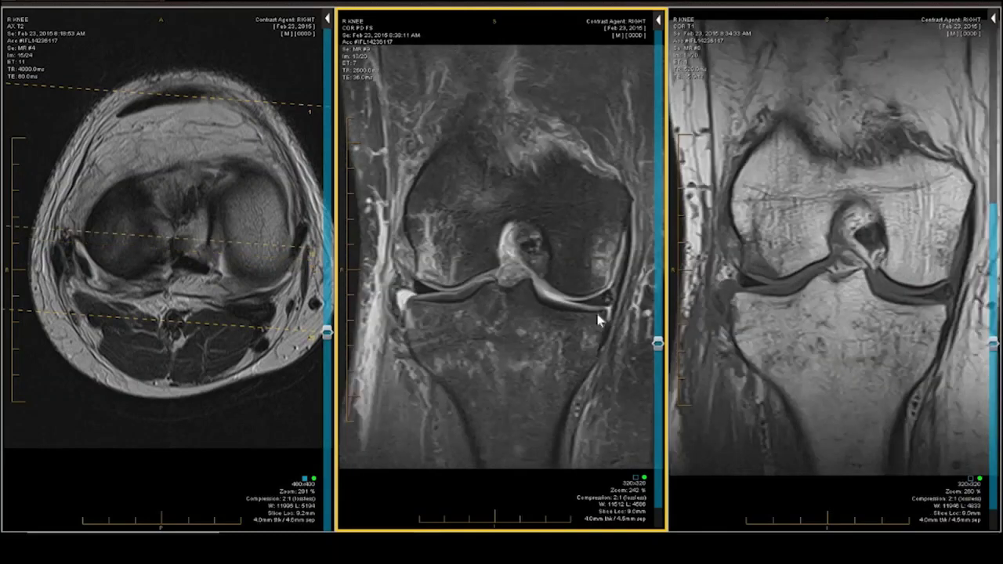
pyautogui.scroll(-1, 465, 307)
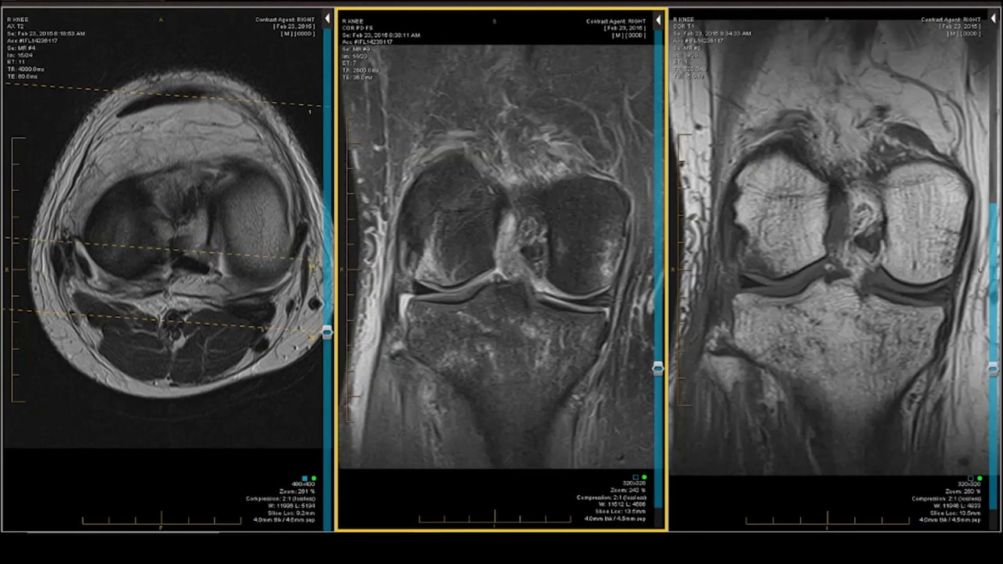
# - Load the sagittal PD fat-sat series into the middle viewport and page through its slices
pyautogui.moveTo(475, 138); pyautogui.dragTo(486, 163)
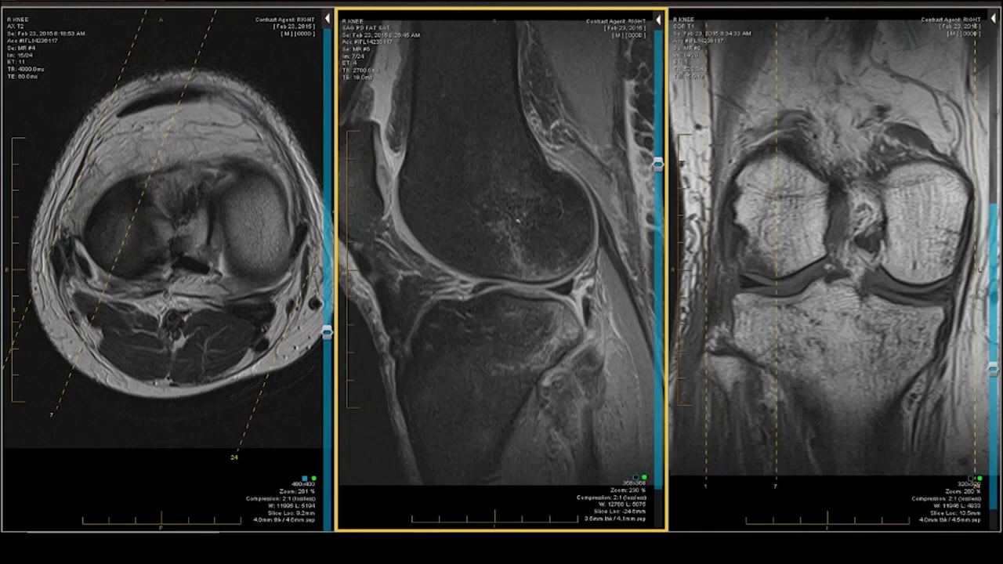
pyautogui.scroll(-10, 527, 287)
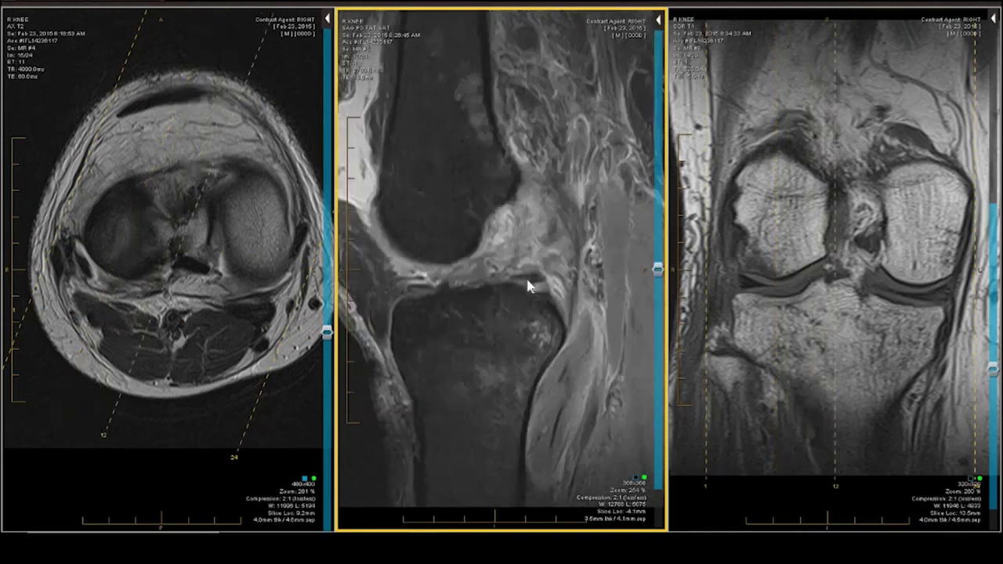
pyautogui.scroll(-3, 527, 287)
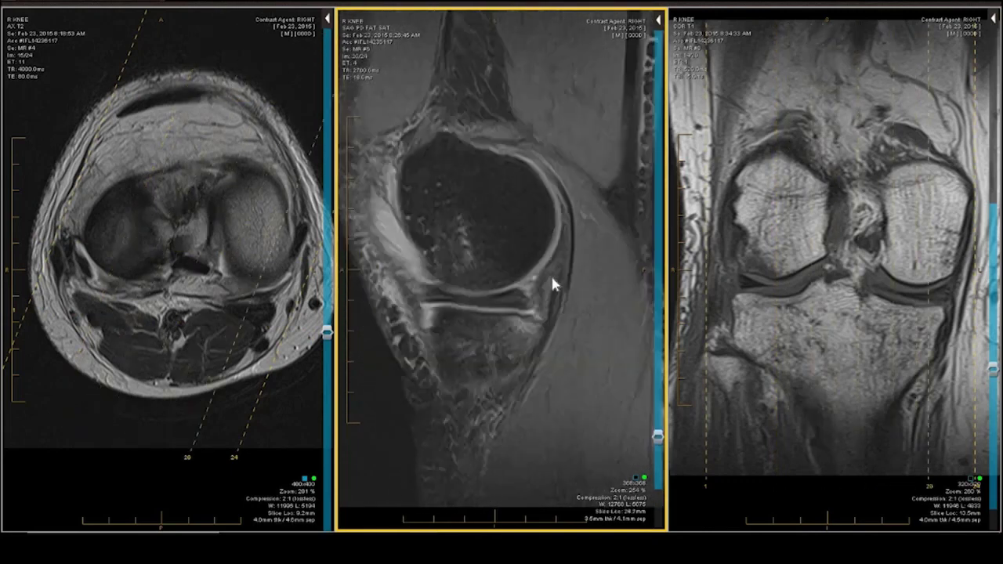
pyautogui.scroll(-1, 552, 285)
pyautogui.scroll(-3, 538, 326)
pyautogui.scroll(-2, 539, 325)
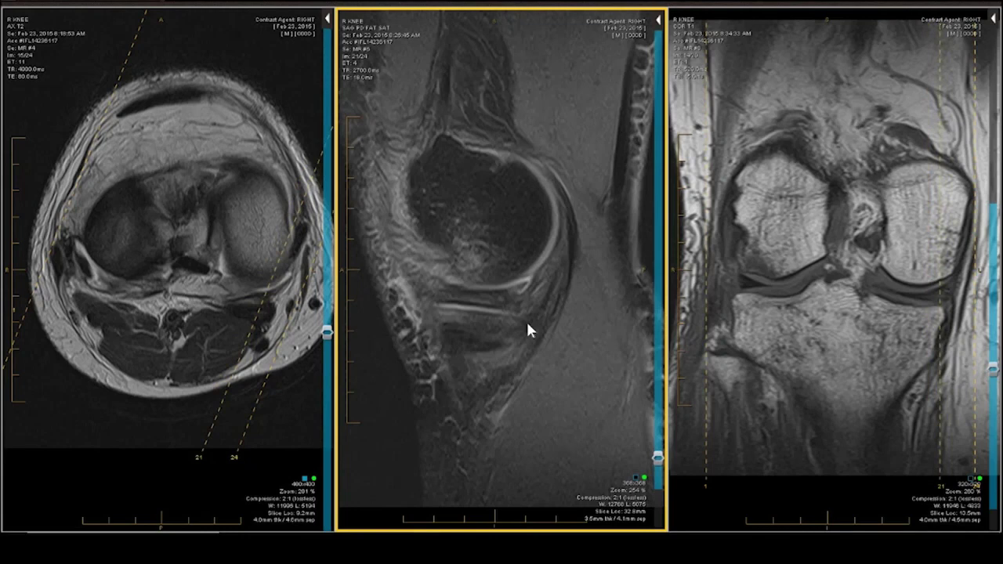
# - Page the sagittal series back toward the knee centre, stopping near -4.1 mm
pyautogui.scroll(3, 527, 326)
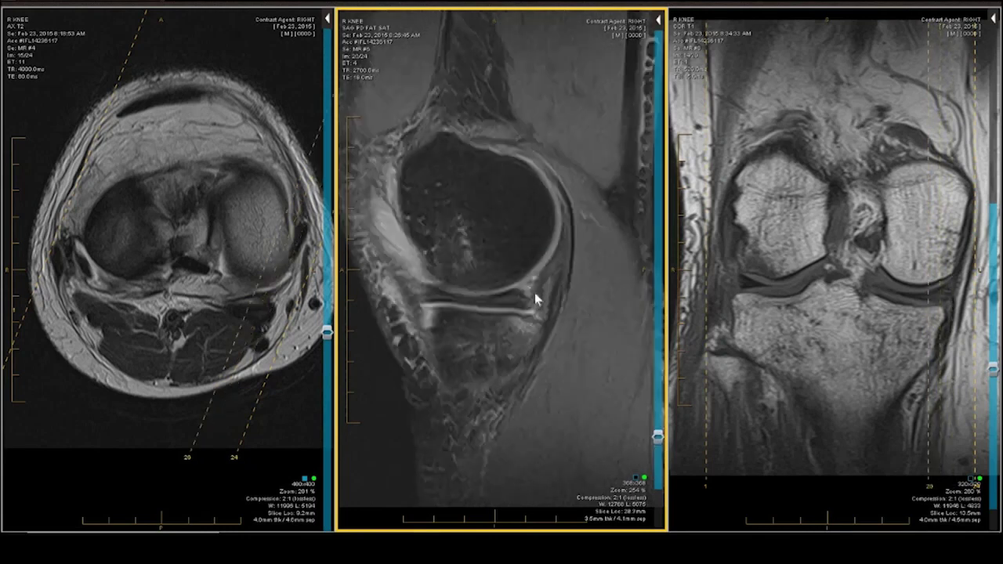
pyautogui.scroll(1, 536, 311)
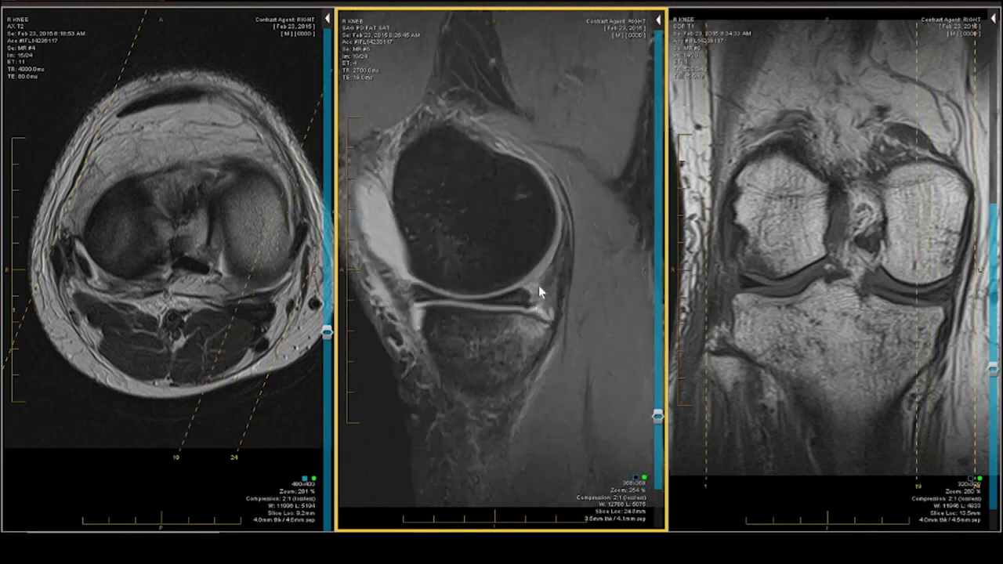
pyautogui.scroll(1, 538, 285)
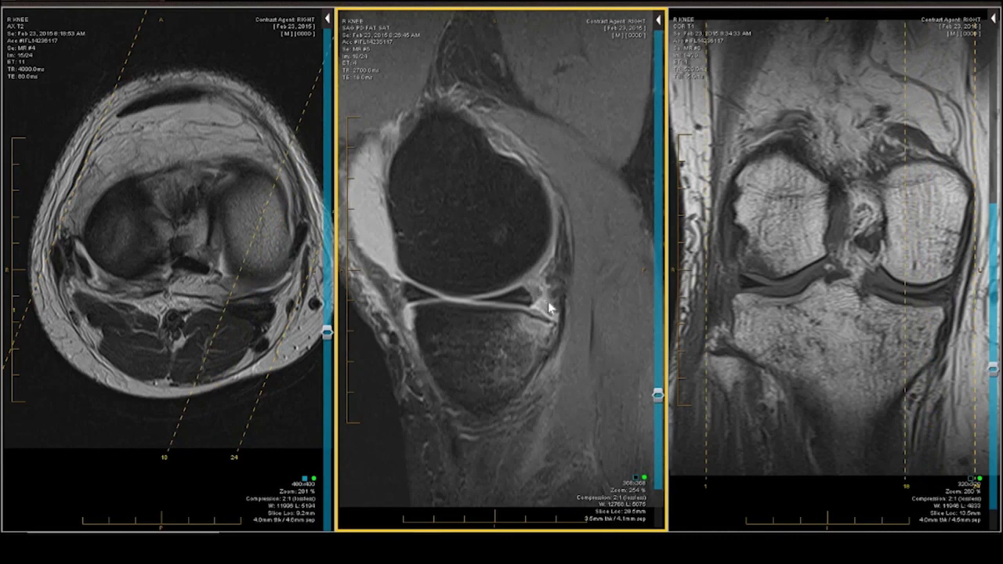
pyautogui.scroll(3, 549, 308)
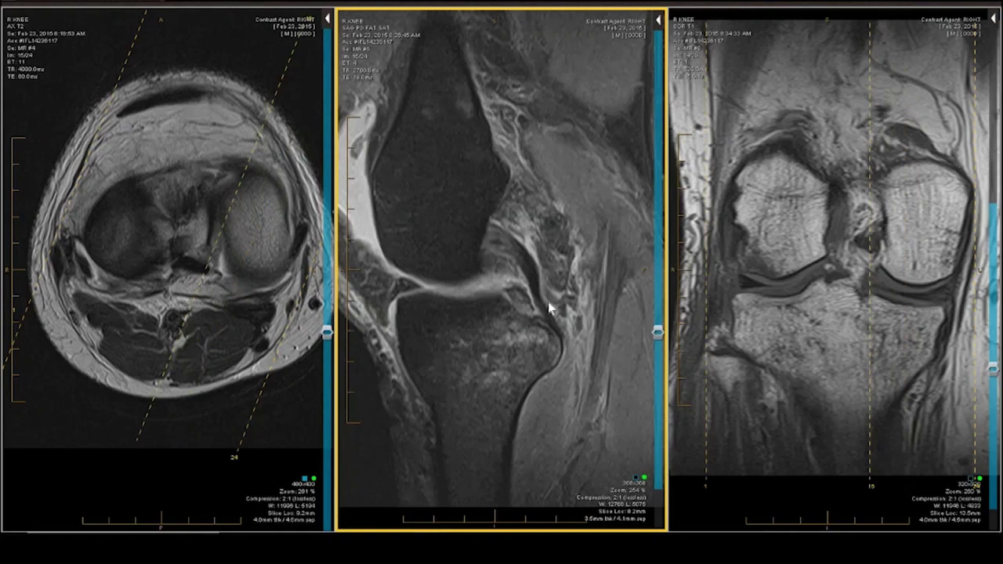
pyautogui.scroll(-1, 549, 308)
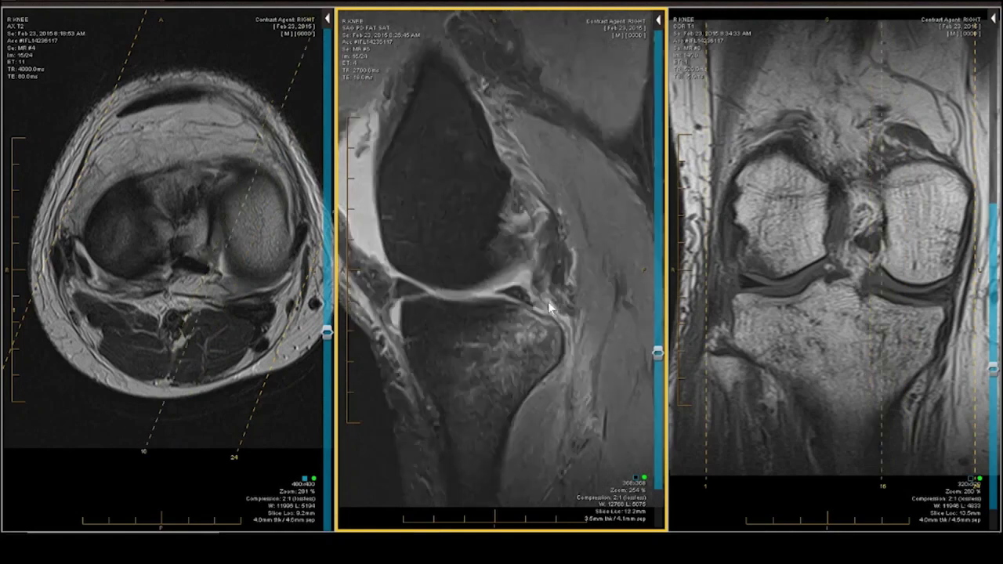
pyautogui.scroll(1, 548, 307)
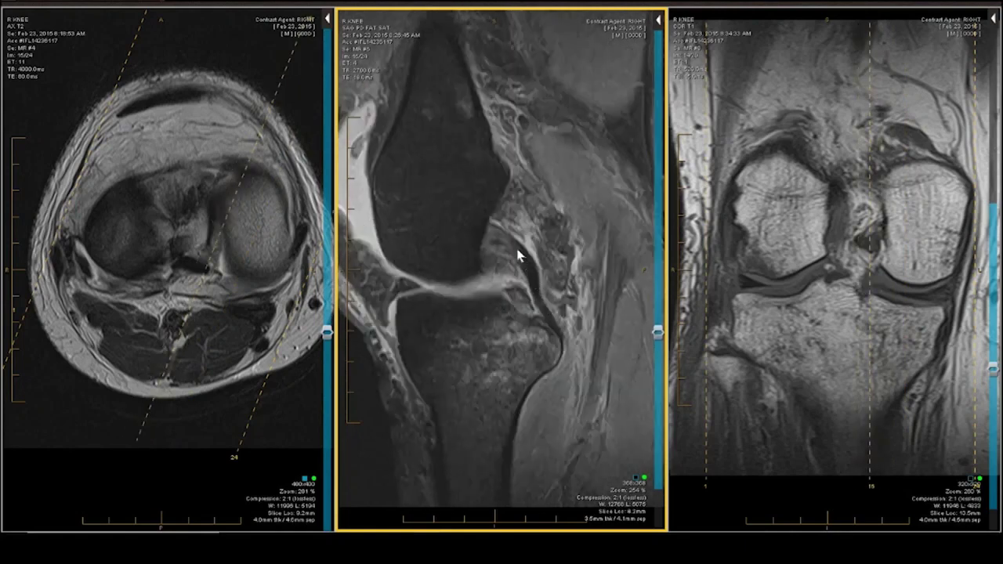
pyautogui.scroll(1, 518, 254)
pyautogui.scroll(1, 518, 255)
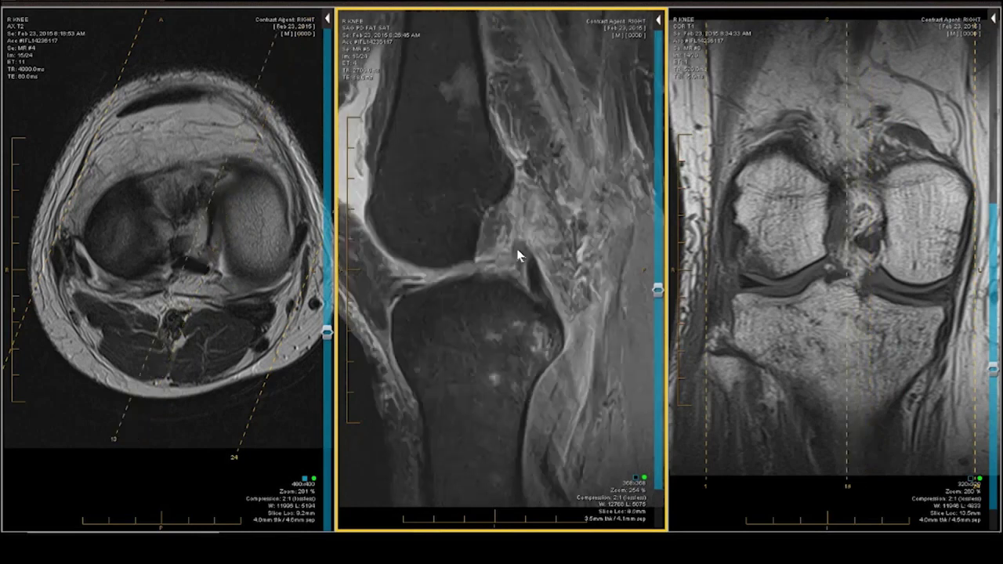
pyautogui.scroll(1, 518, 255)
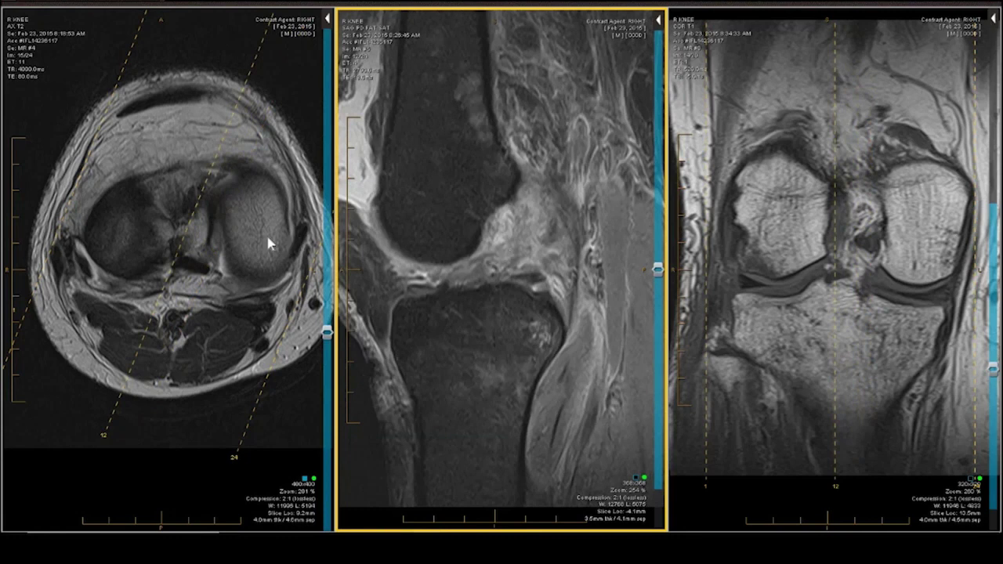
# - Page the axial T2 series up to image 11 of 24 at the femoral condyles
pyautogui.scroll(3, 238, 241)
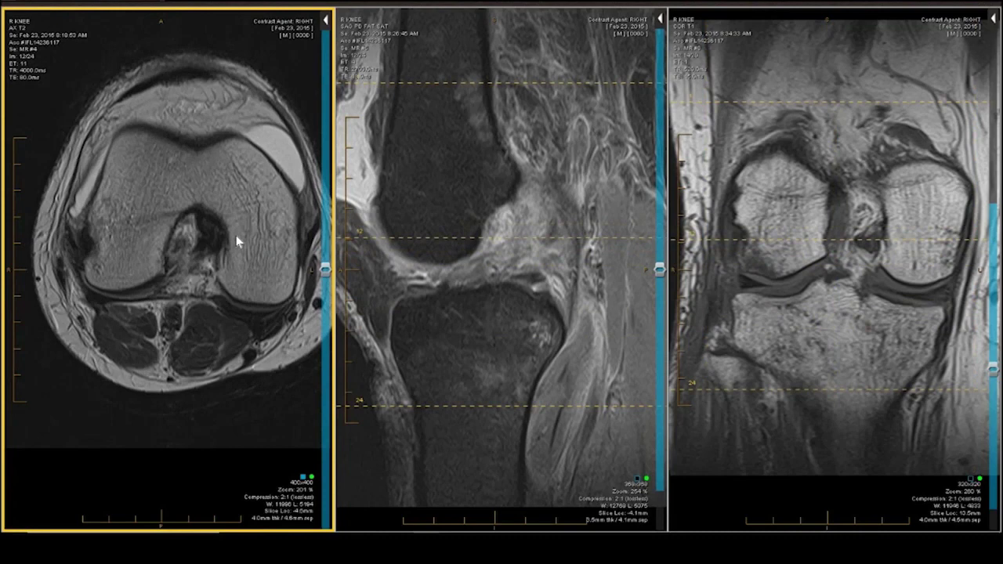
pyautogui.scroll(1, 237, 242)
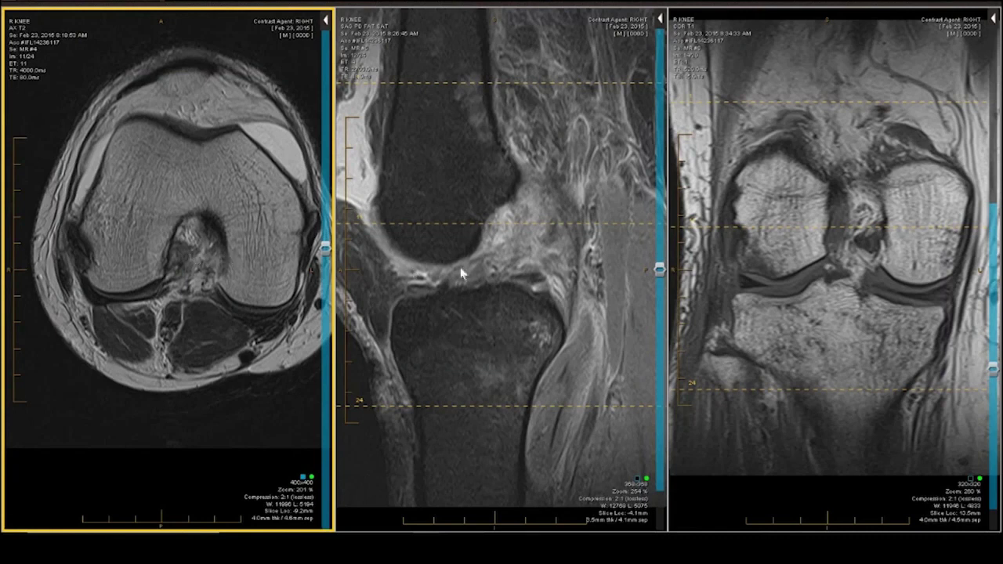
# - Sweep through the sagittal PD fat-sat slices across the knee
pyautogui.click(509, 256)
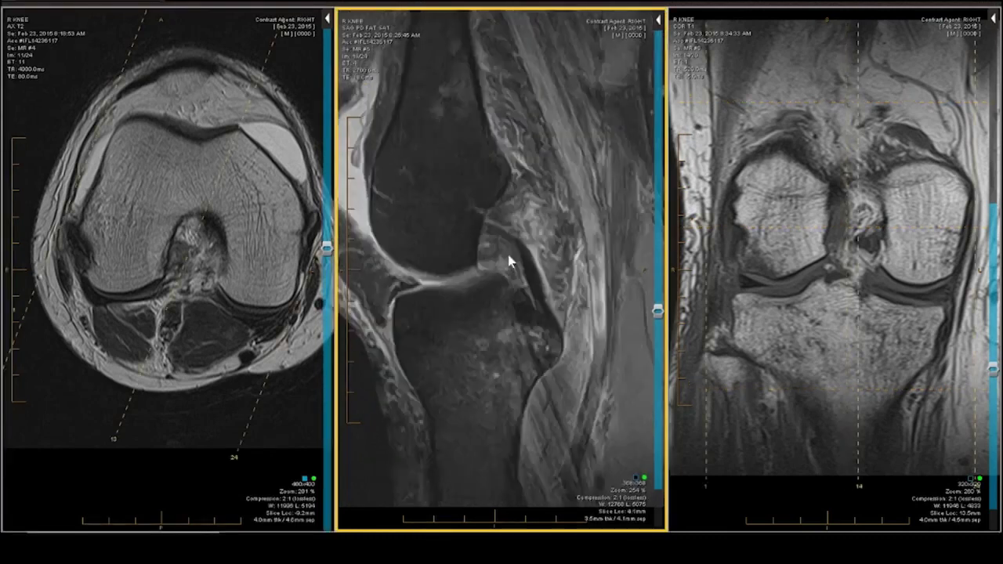
pyautogui.scroll(-2, 508, 256)
pyautogui.scroll(4, 508, 255)
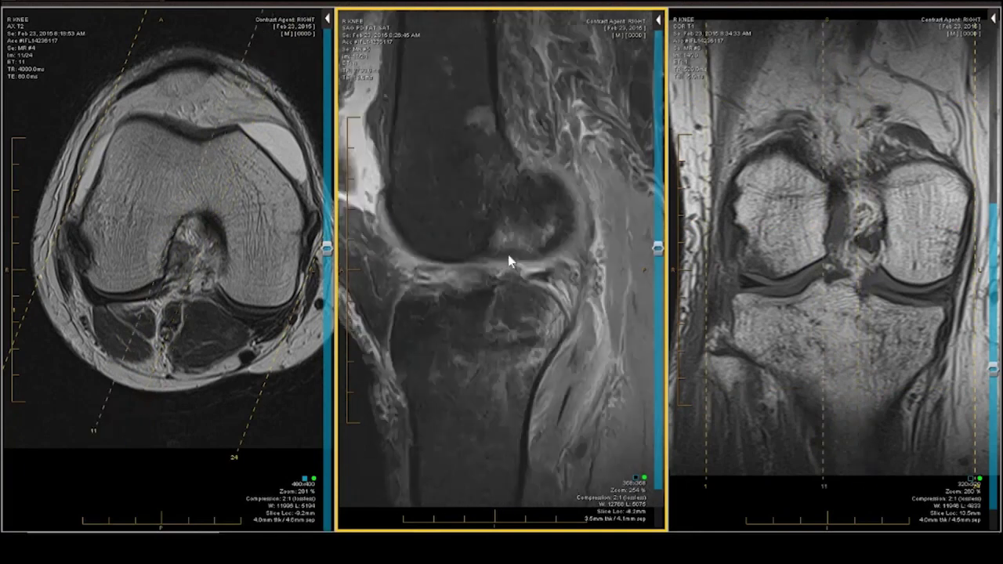
pyautogui.scroll(2, 507, 254)
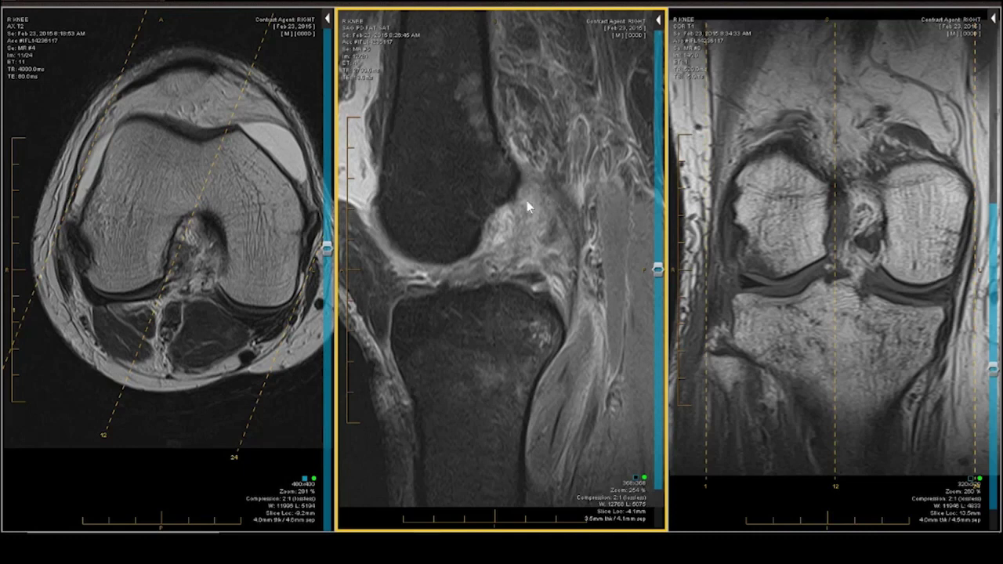
pyautogui.scroll(1, 552, 213)
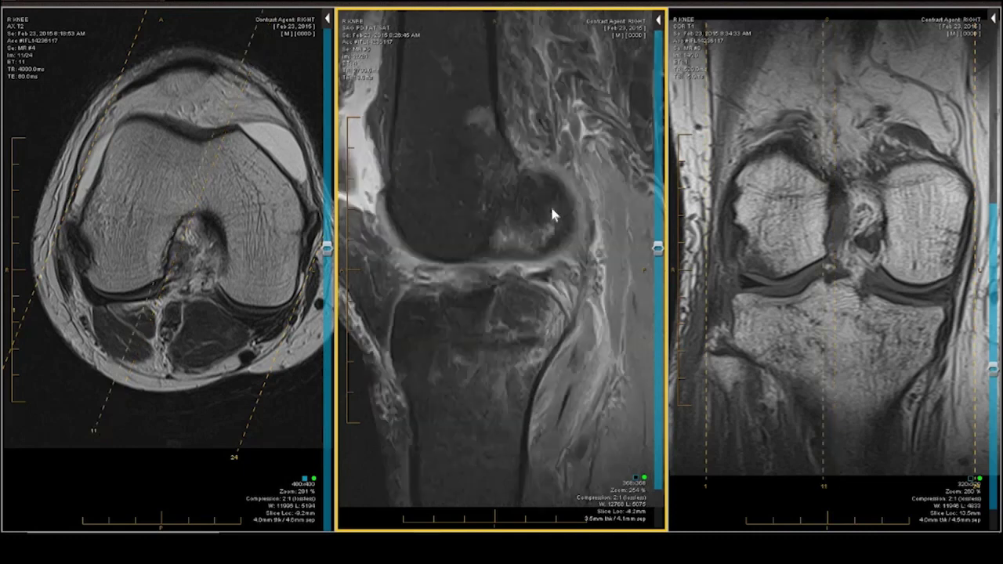
pyautogui.scroll(2, 550, 204)
pyautogui.scroll(3, 588, 266)
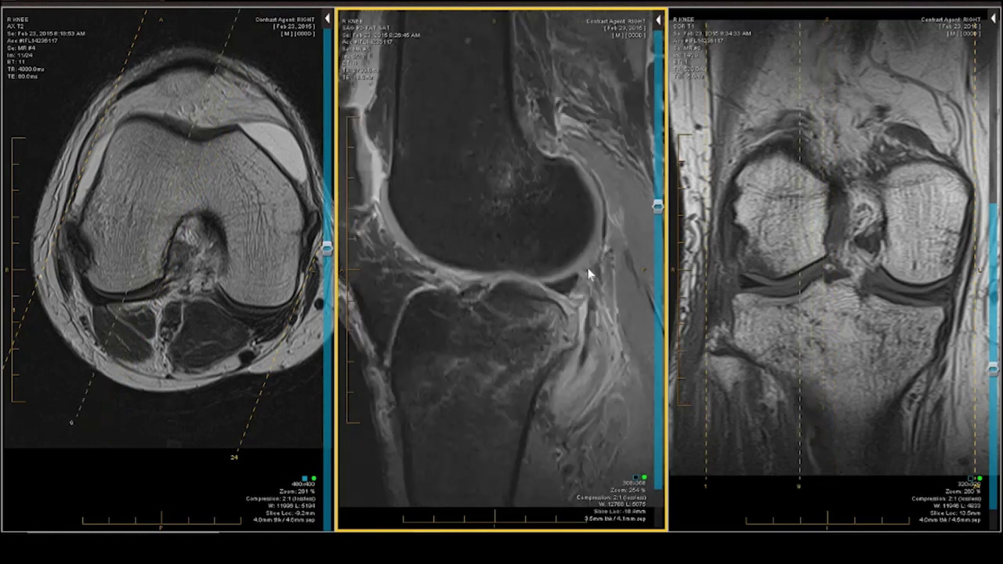
pyautogui.scroll(2, 596, 289)
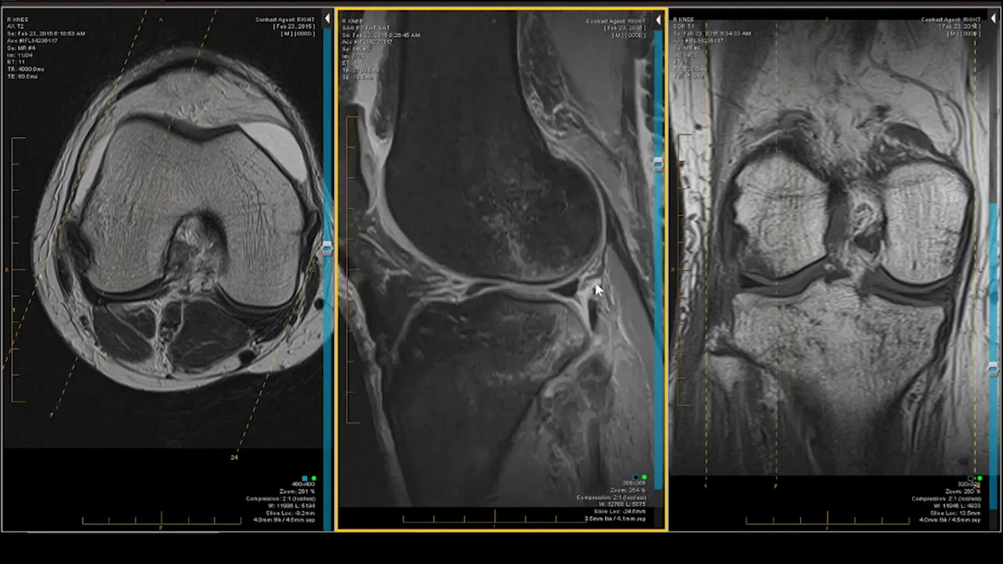
pyautogui.scroll(2, 595, 289)
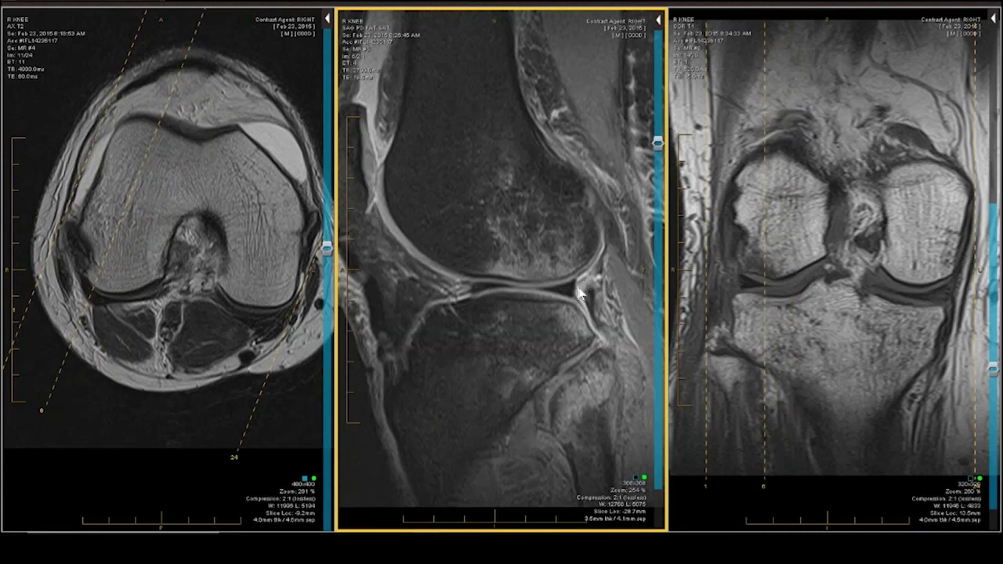
pyautogui.scroll(1, 580, 293)
pyautogui.scroll(2, 579, 293)
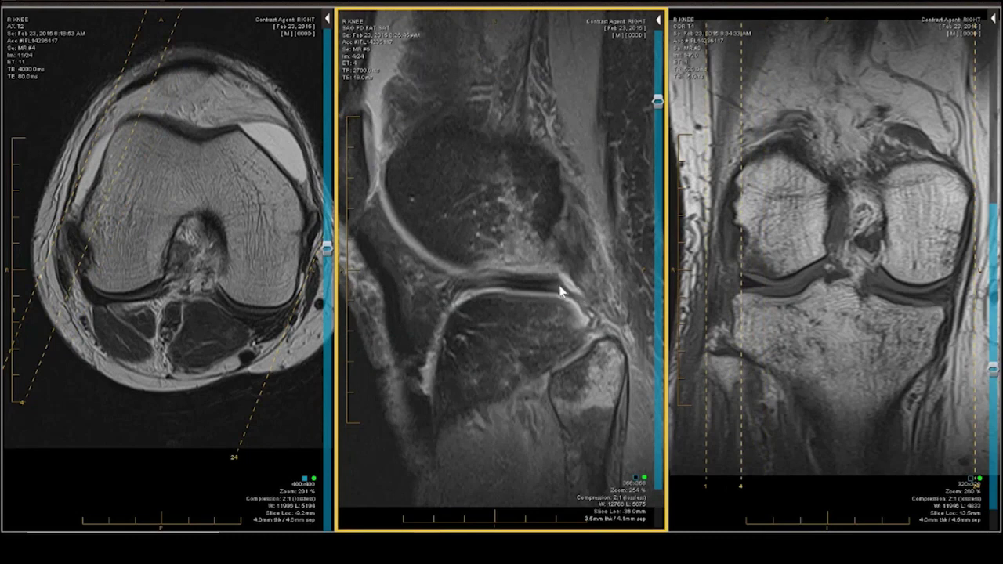
# - Settle the sagittal series on image 6 of 24, near -32.9 mm, showing the fibular head
pyautogui.scroll(-2, 559, 291)
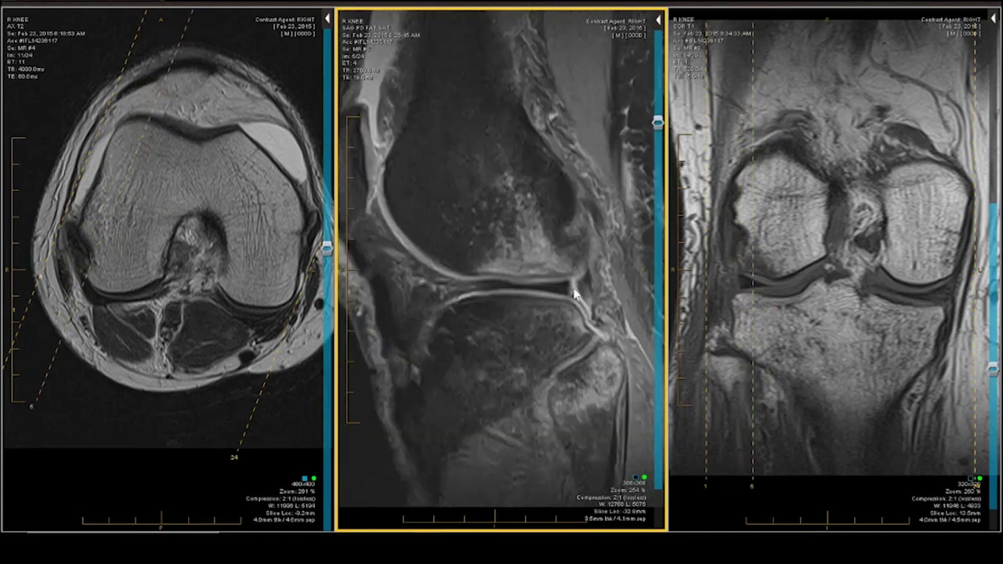
pyautogui.scroll(-1, 574, 286)
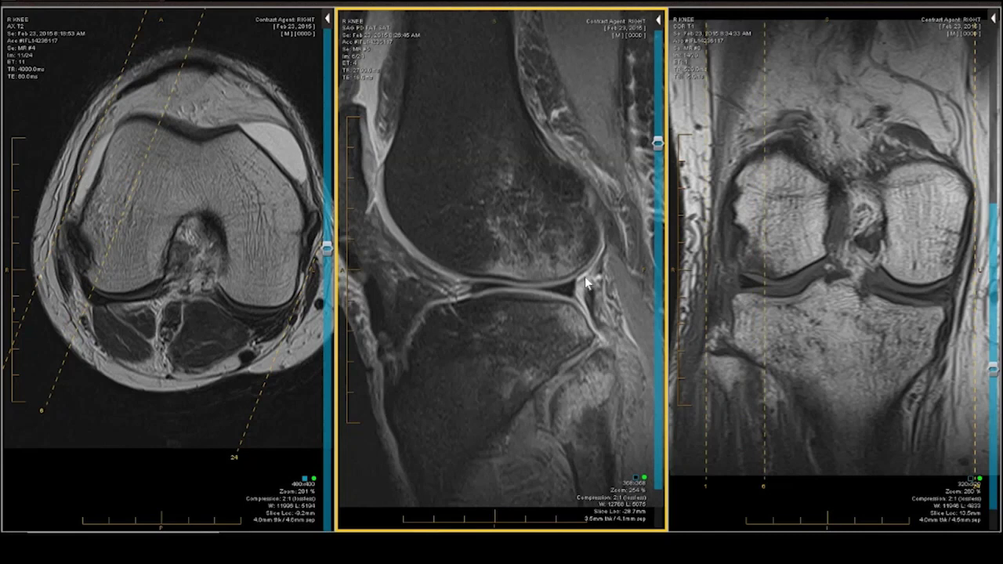
pyautogui.scroll(-1, 584, 279)
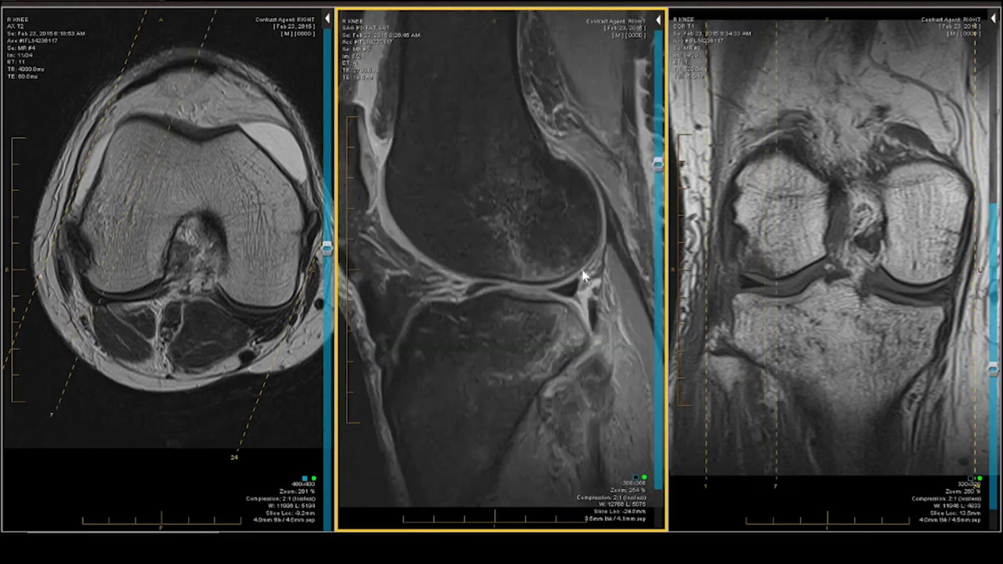
pyautogui.scroll(-1, 584, 276)
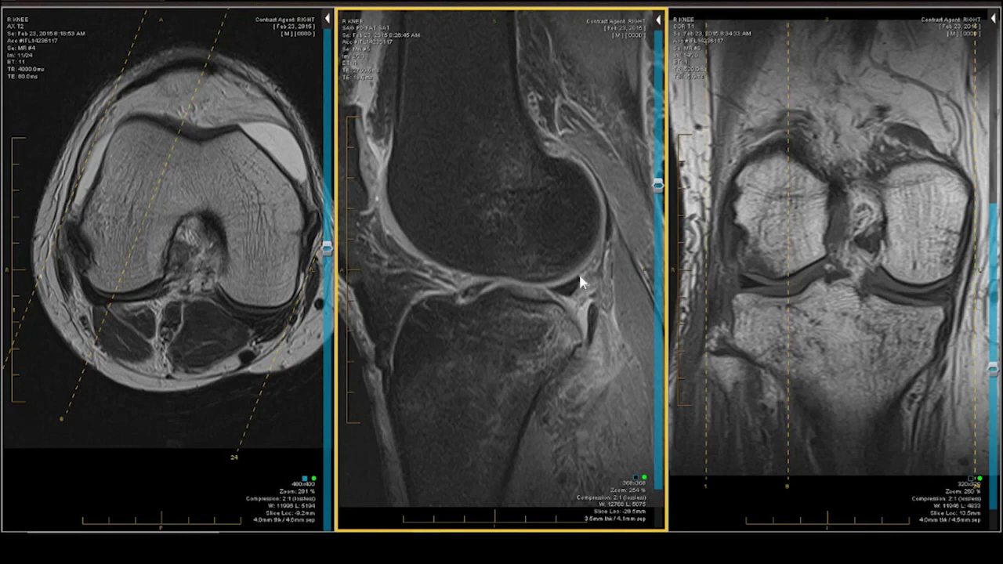
pyautogui.scroll(3, 569, 291)
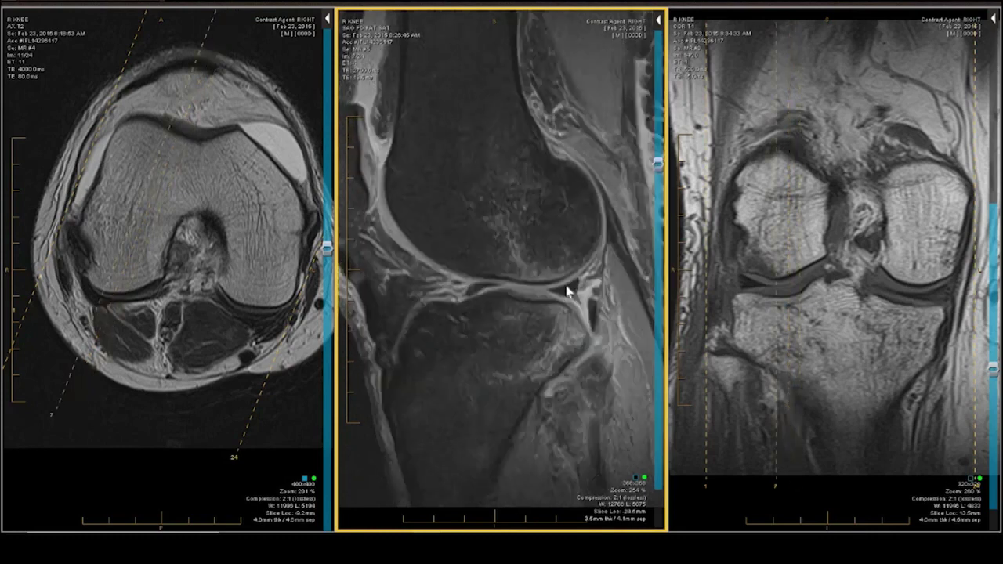
pyautogui.scroll(2, 569, 292)
pyautogui.scroll(4, 568, 291)
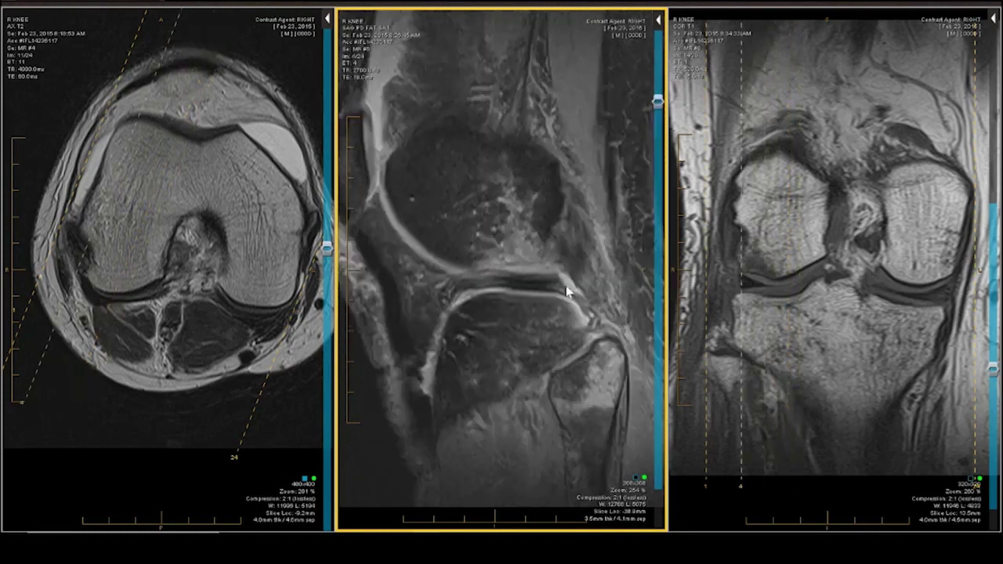
pyautogui.scroll(1, 569, 292)
pyautogui.scroll(-2, 568, 291)
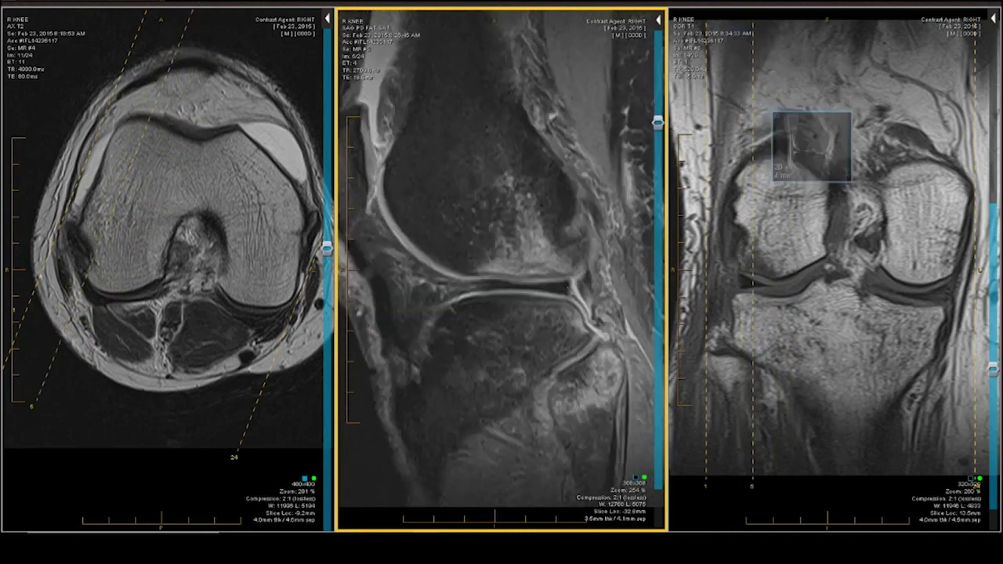
# - Swap the coronal T1 for the coronal PD fat-sat series in the right viewport and browse its slices
pyautogui.moveTo(811, 146); pyautogui.dragTo(784, 235)
pyautogui.scroll(-2, 751, 261)
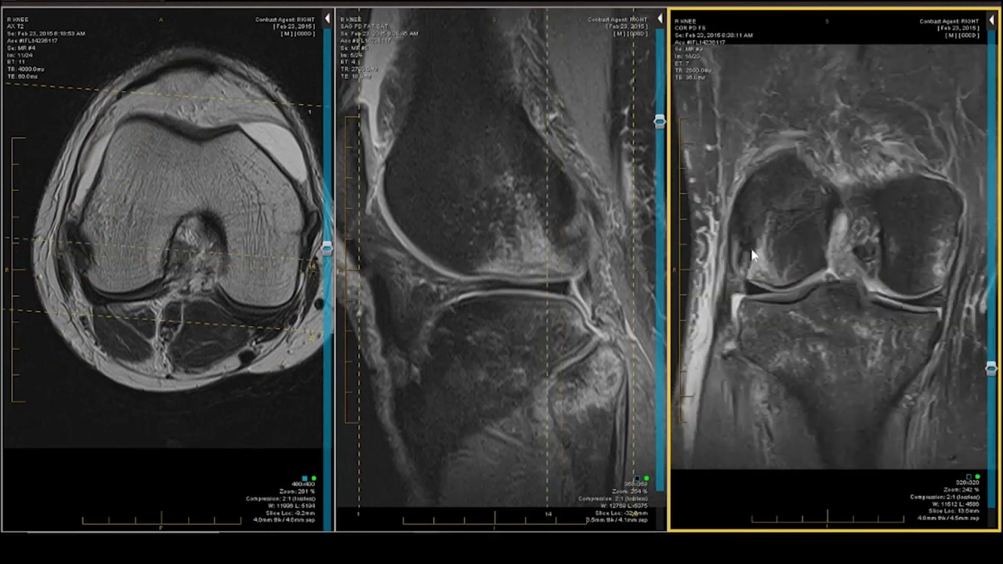
pyautogui.scroll(-3, 751, 261)
pyautogui.scroll(-1, 744, 300)
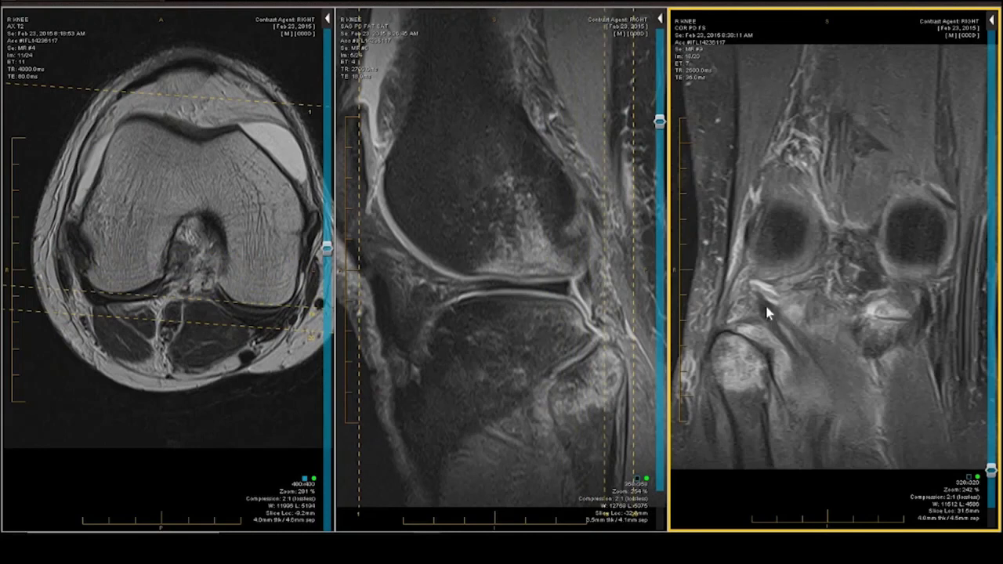
pyautogui.scroll(2, 813, 351)
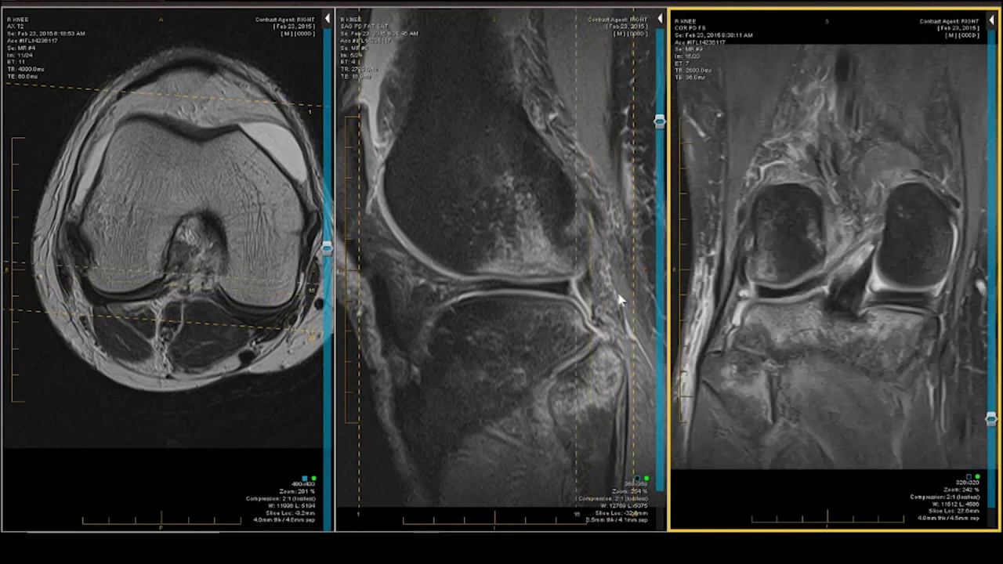
pyautogui.click(594, 293)
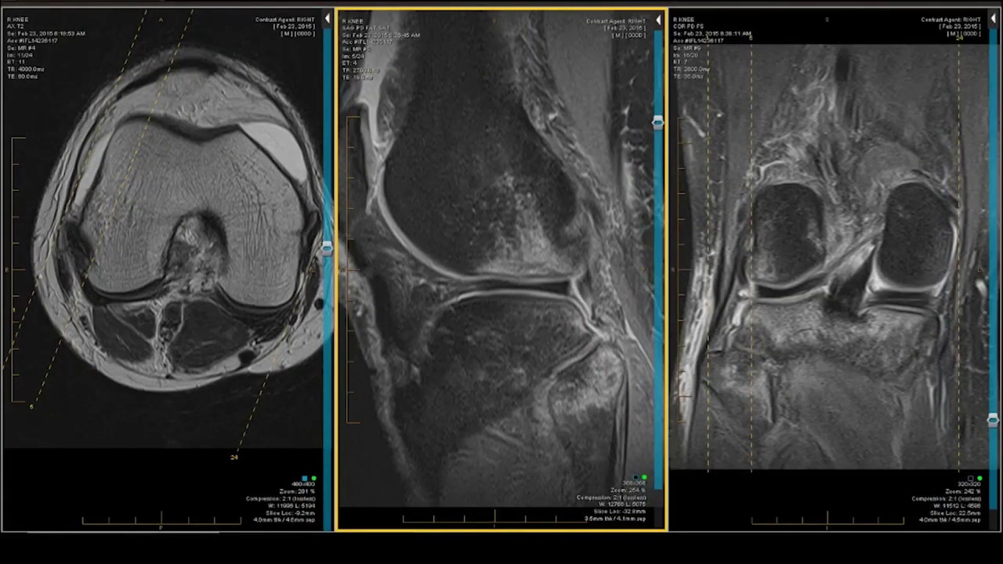
# - Step between adjacent sagittal PD fat-sat slices at the joint line to inspect the meniscus
pyautogui.scroll(3, 500, 269)
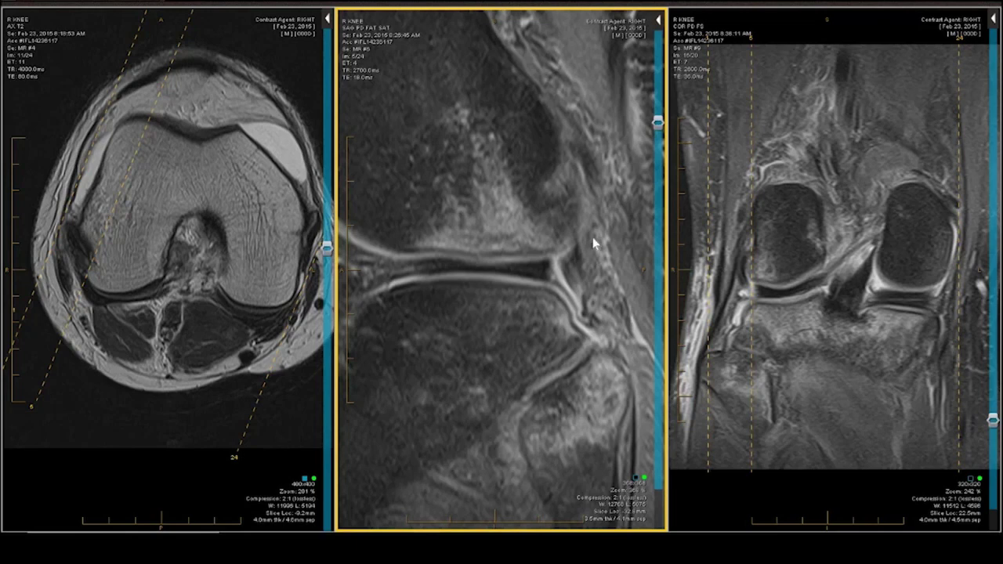
pyautogui.scroll(-2, 604, 267)
pyautogui.scroll(1, 604, 267)
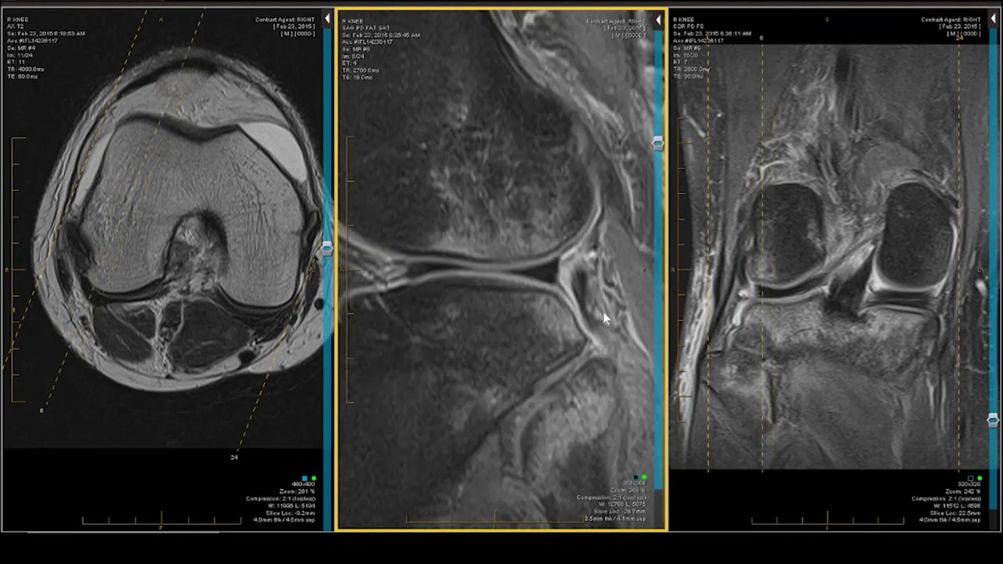
pyautogui.scroll(1, 603, 317)
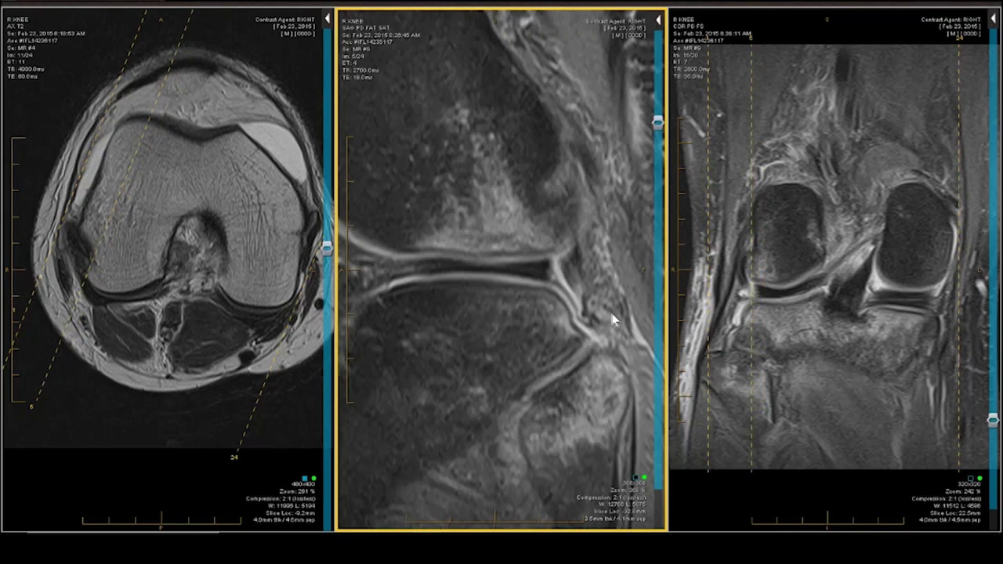
# - Scroll the coronal PD fat-sat series back to the 31.5 mm slice through the femoral condyles
pyautogui.click(788, 313)
pyautogui.scroll(-3, 789, 312)
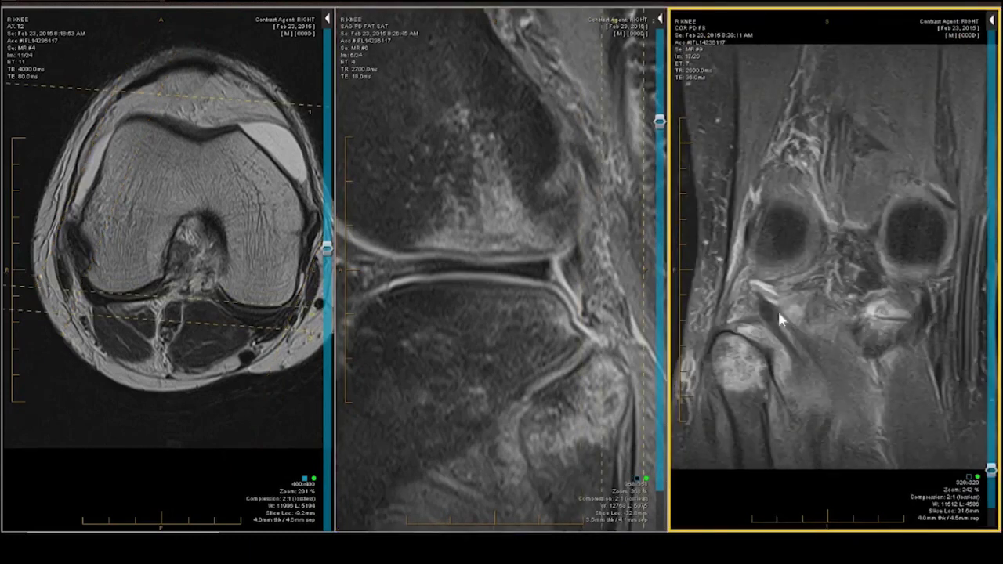
pyautogui.scroll(-1, 777, 308)
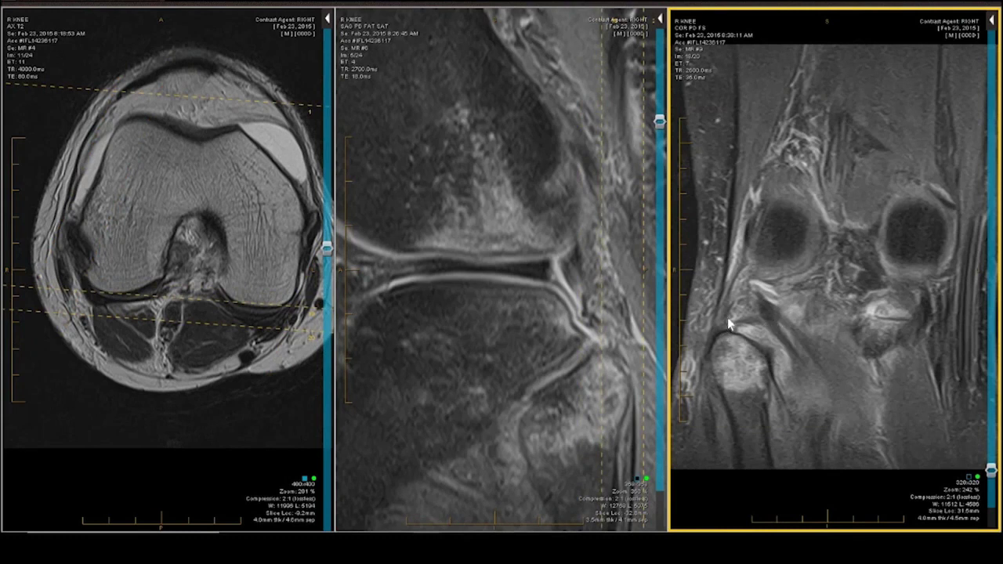